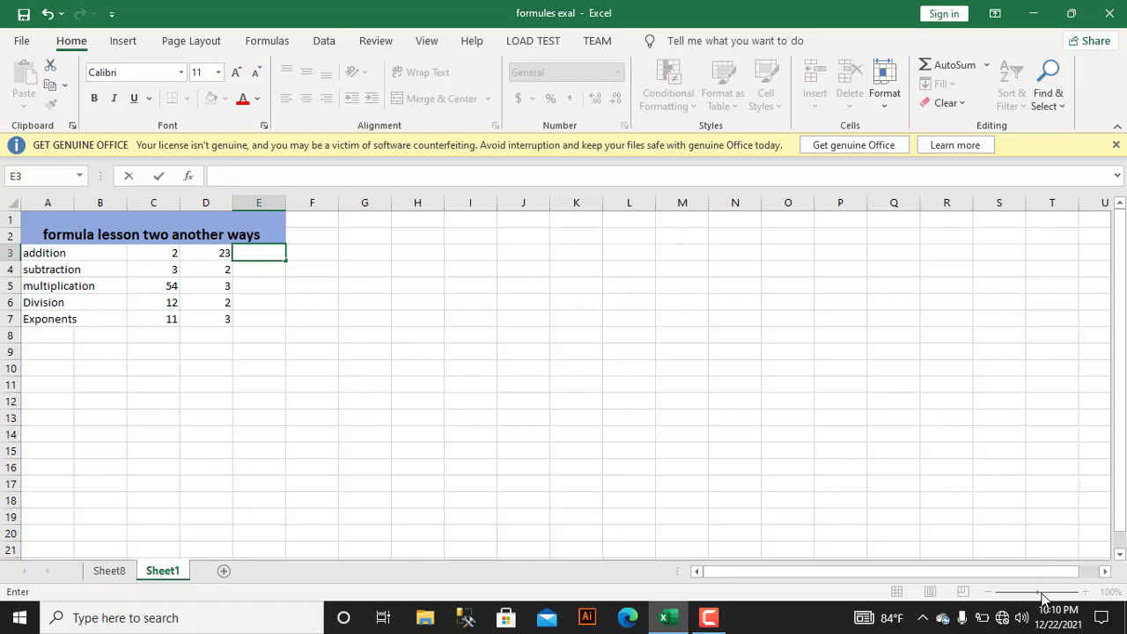
- Deselect E3 by clicking G11 and zoom the sheet in five increments to enlarge the table
click(384, 381)
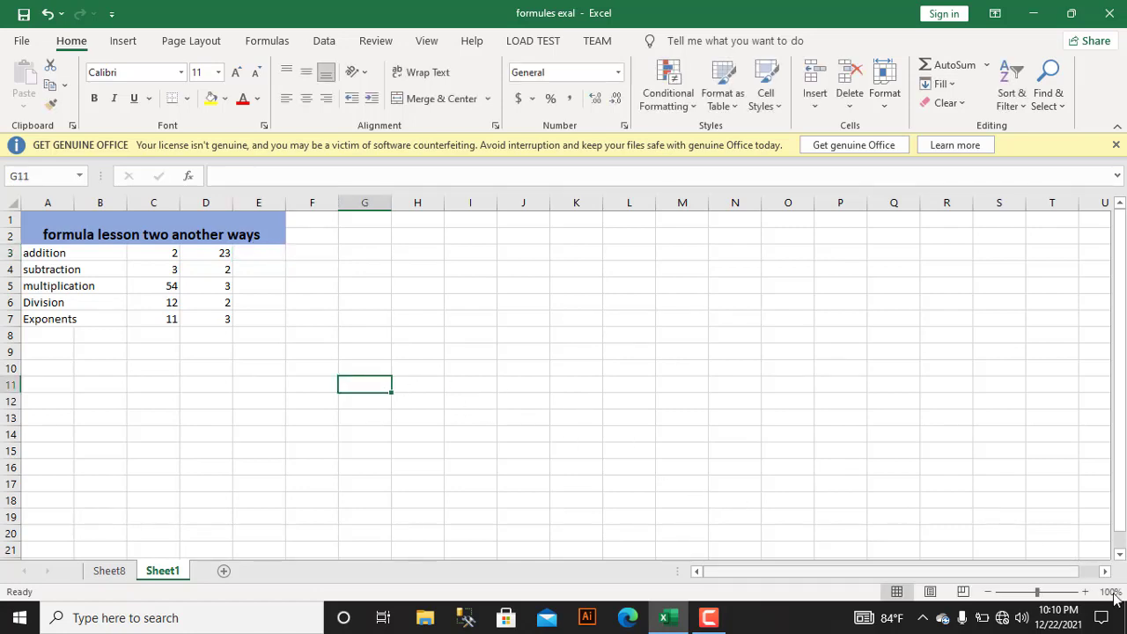
click(1083, 593)
click(1083, 593)
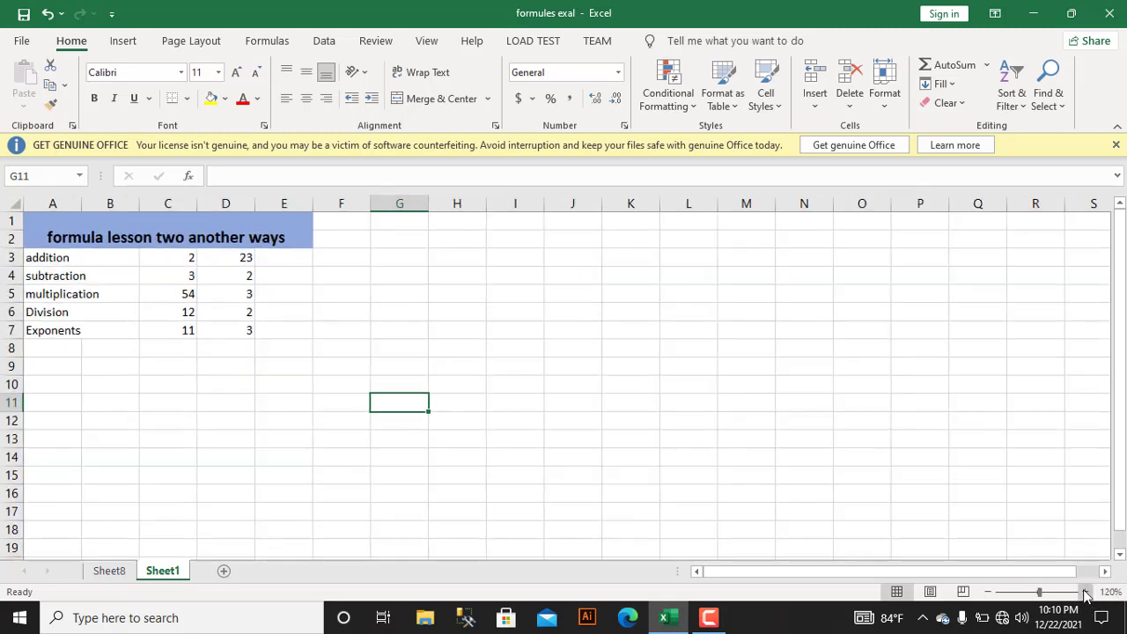
click(1084, 593)
click(1083, 592)
click(1083, 592)
click(1083, 592)
click(1083, 593)
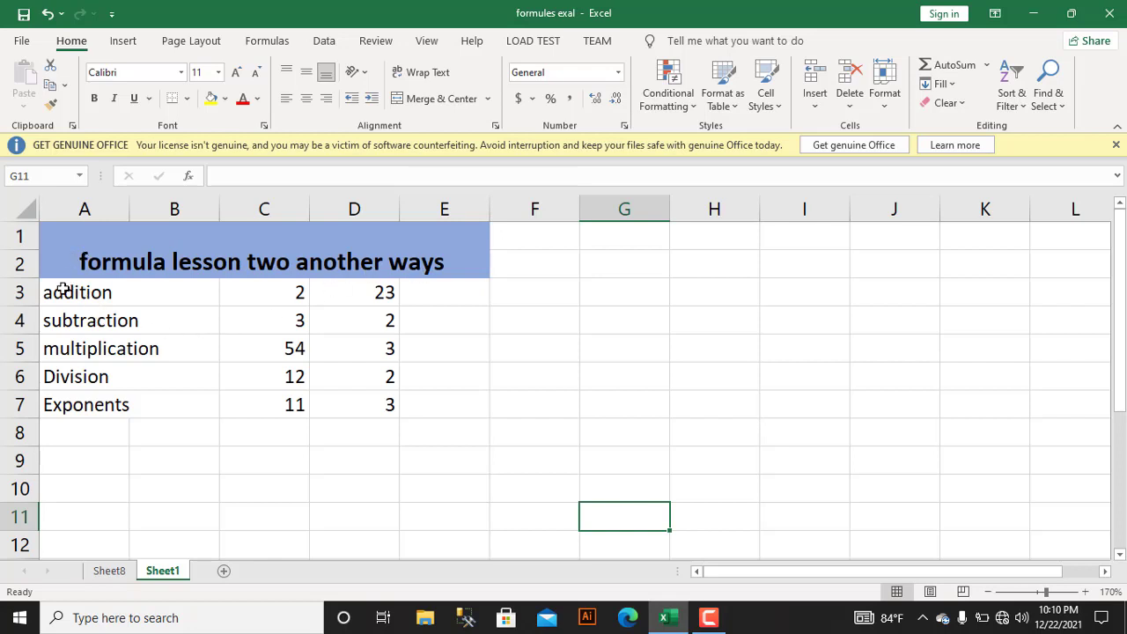
mouse_move(58, 291)
mouse_down()
mouse_move(112, 370)
mouse_move(157, 402)
mouse_up()
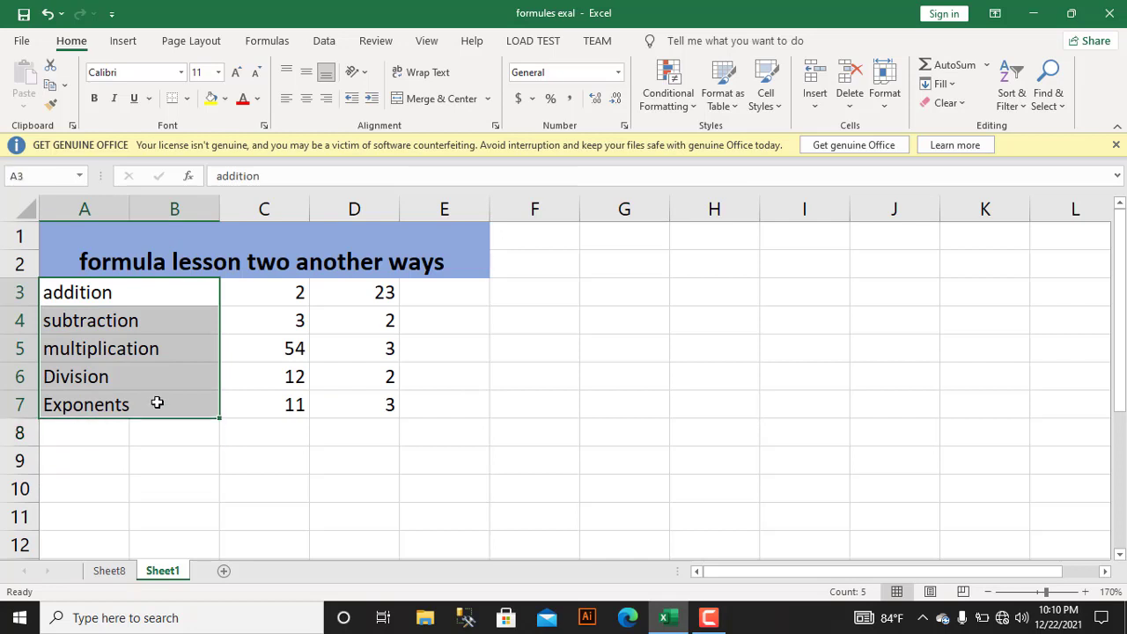
click(431, 295)
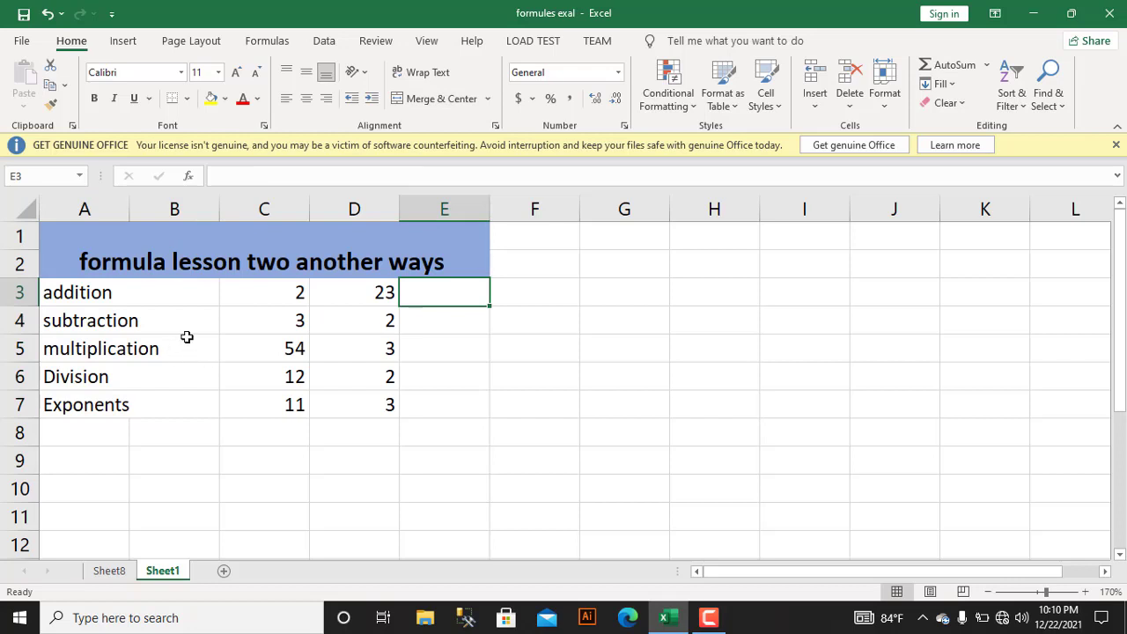
- Enter =C3+D3 in E3 so the addition row shows 25, then begin the next formula
text(=)
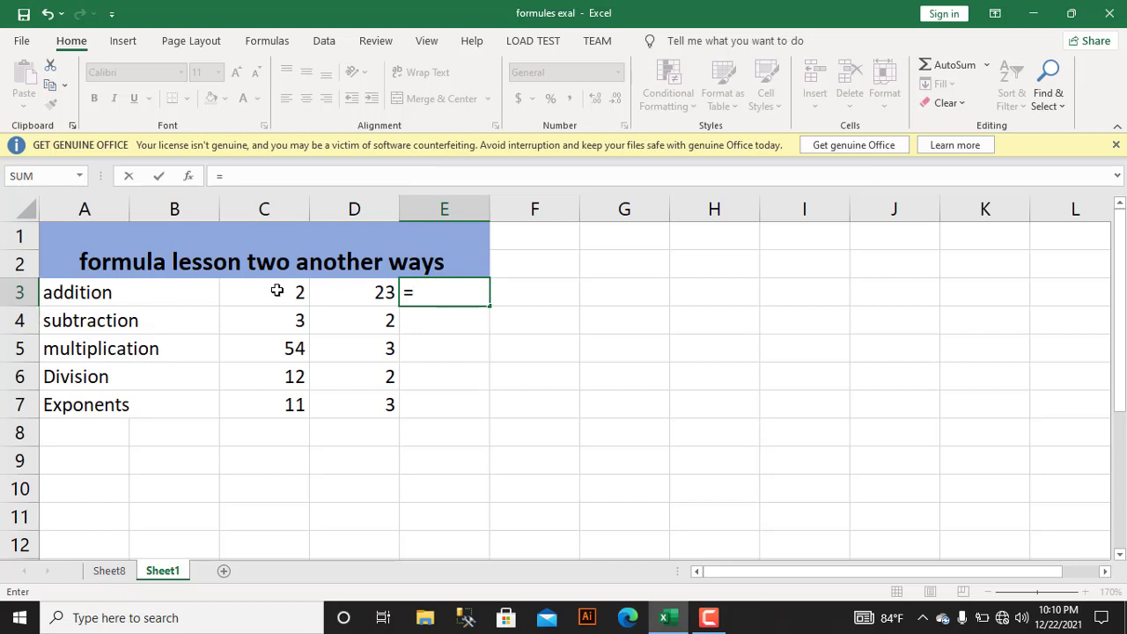
click(277, 291)
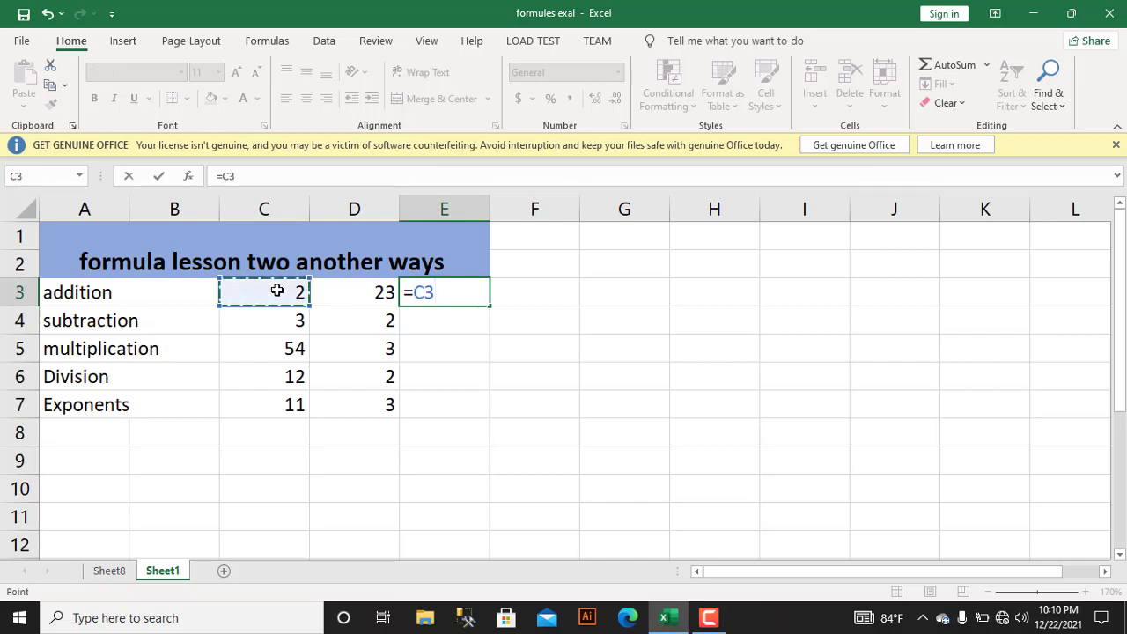
text(+)
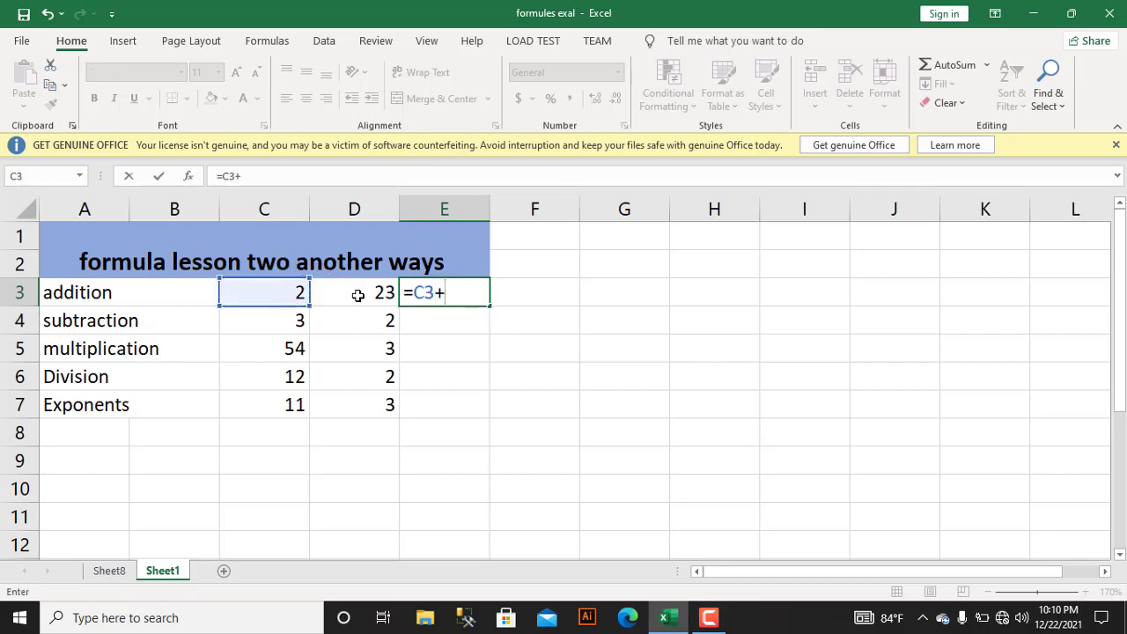
click(359, 295)
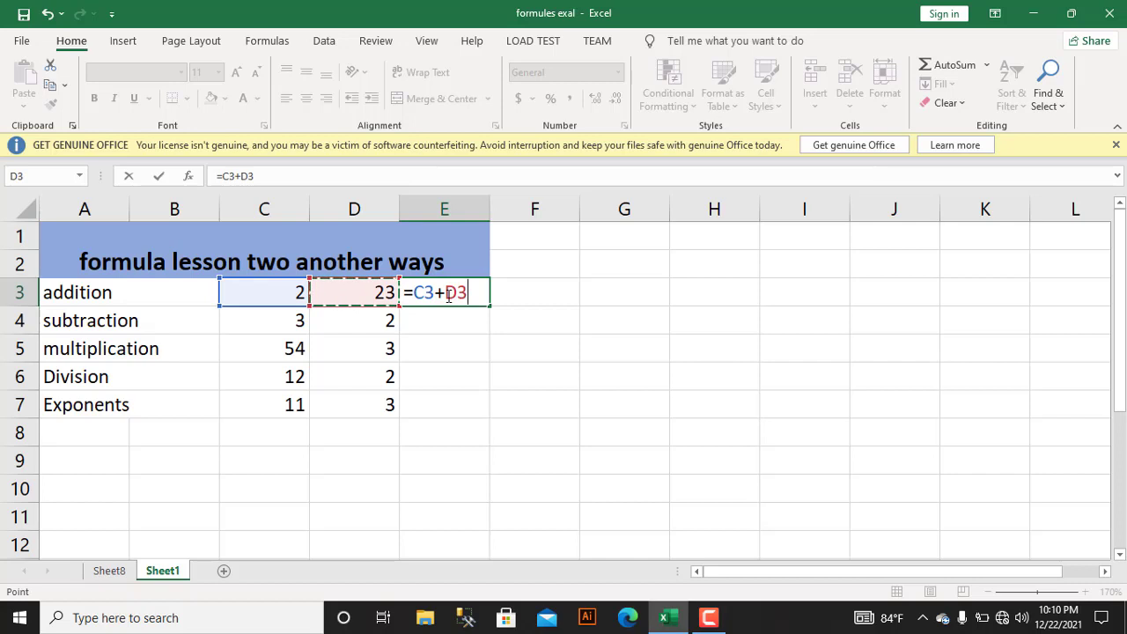
key(Return)
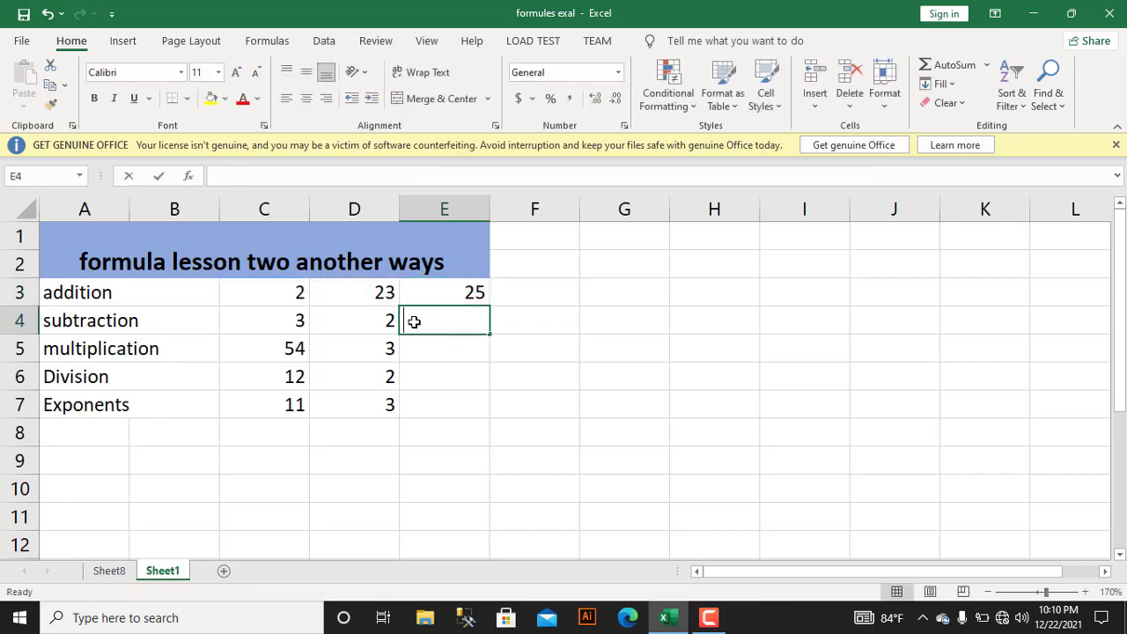
text(=)
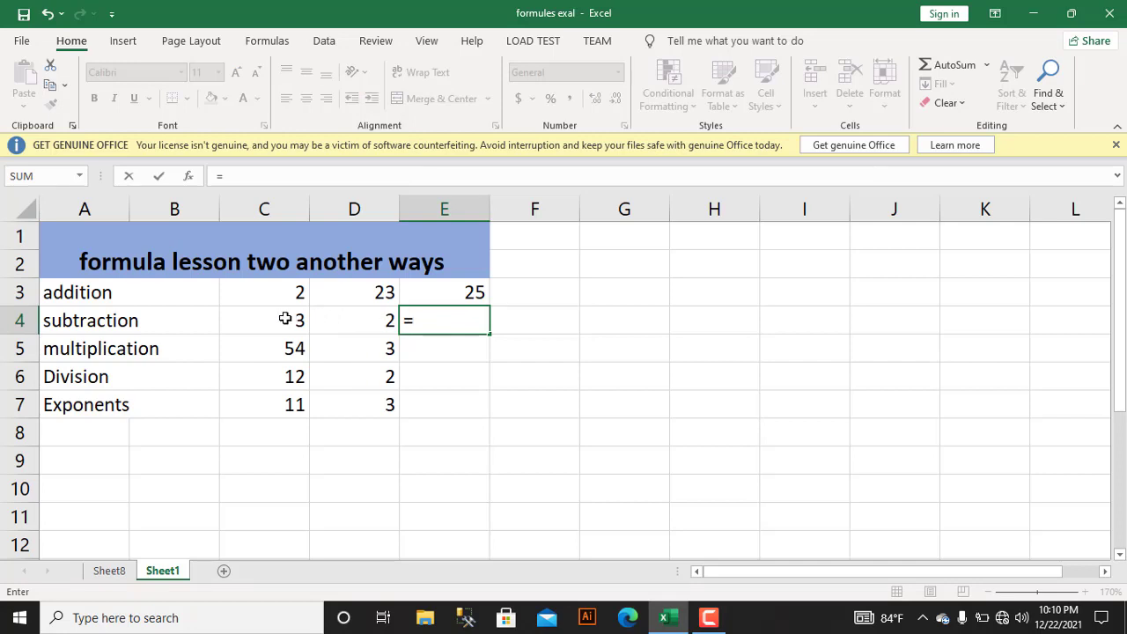
- Complete =C4-D4 in E4, replacing a stray plus sign, so subtraction shows 1
click(285, 318)
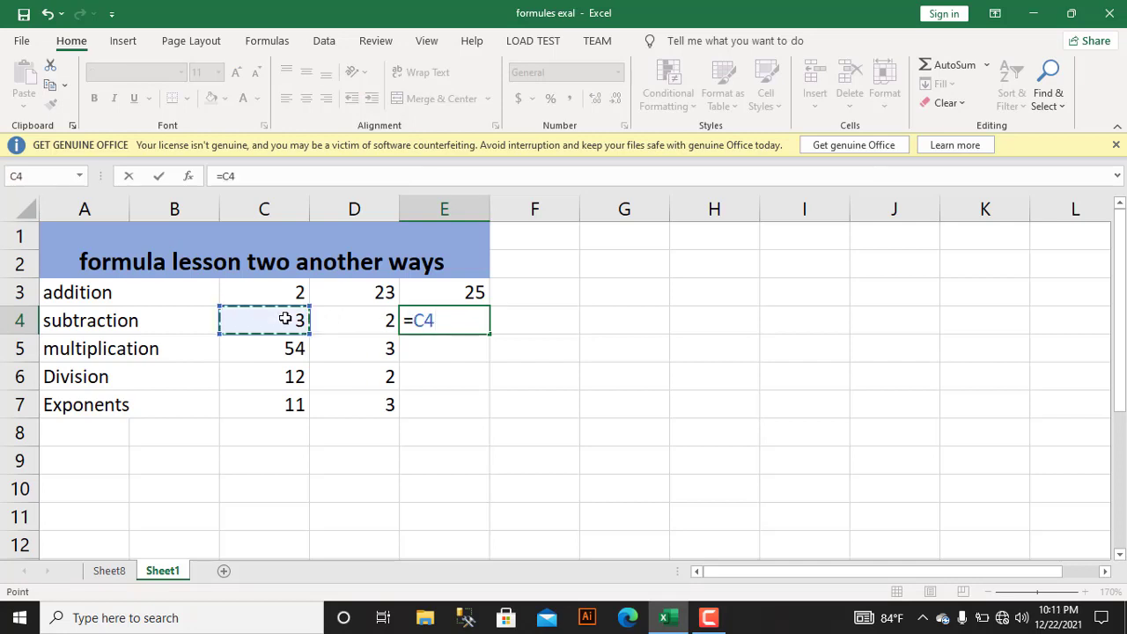
text(+)
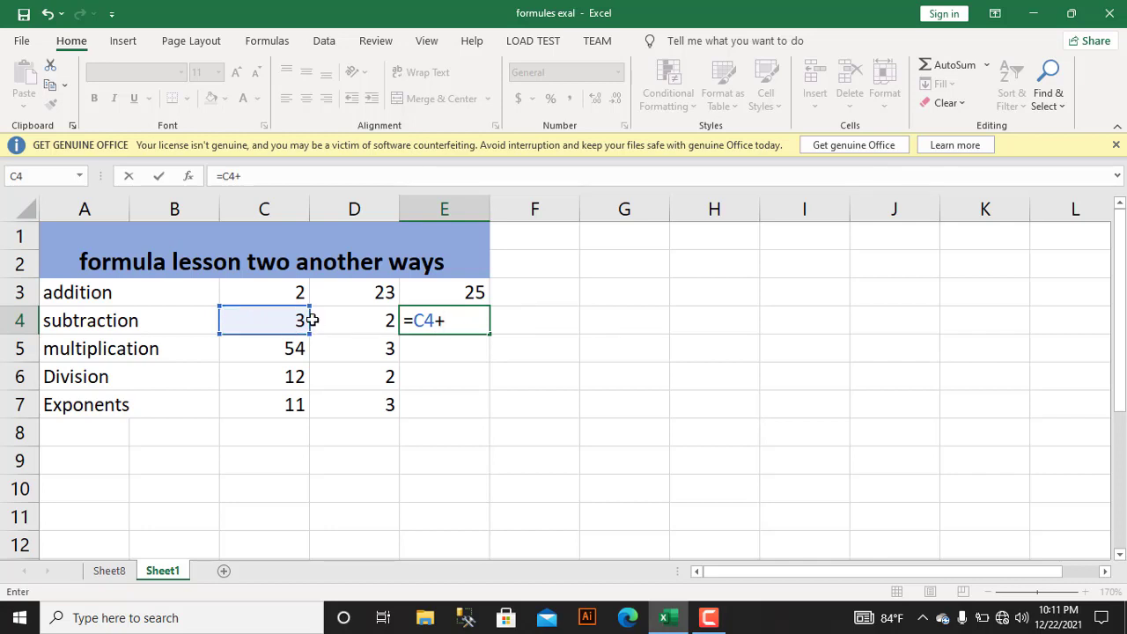
key(BackSpace)
click(376, 318)
key(Return)
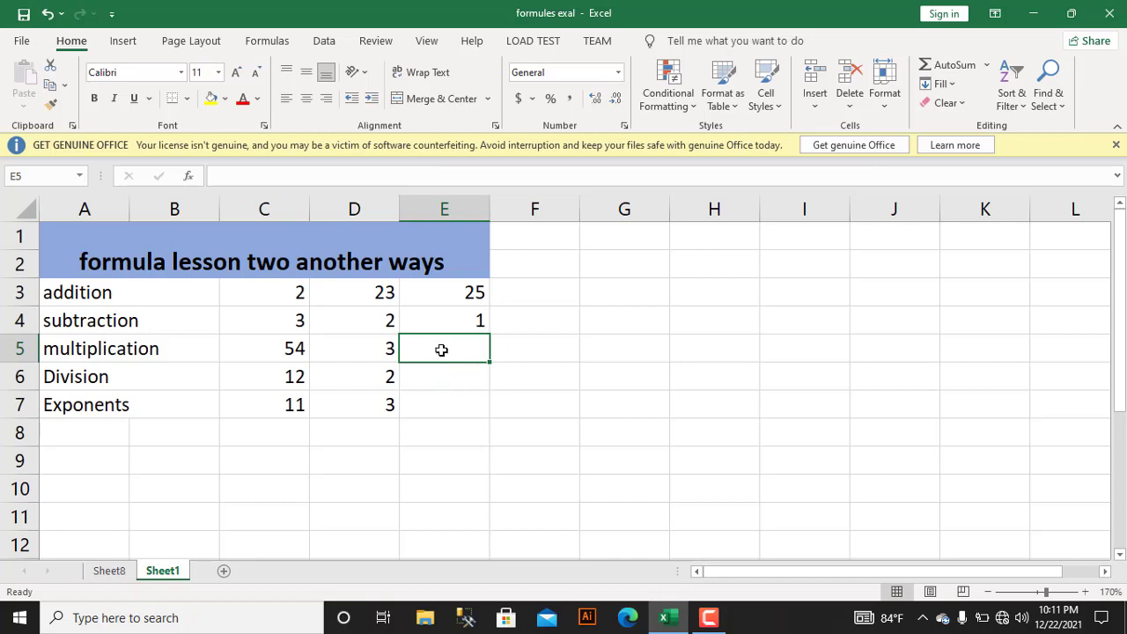
- Enter =C5*D5 in E5 so the multiplication row shows 162
text(=)
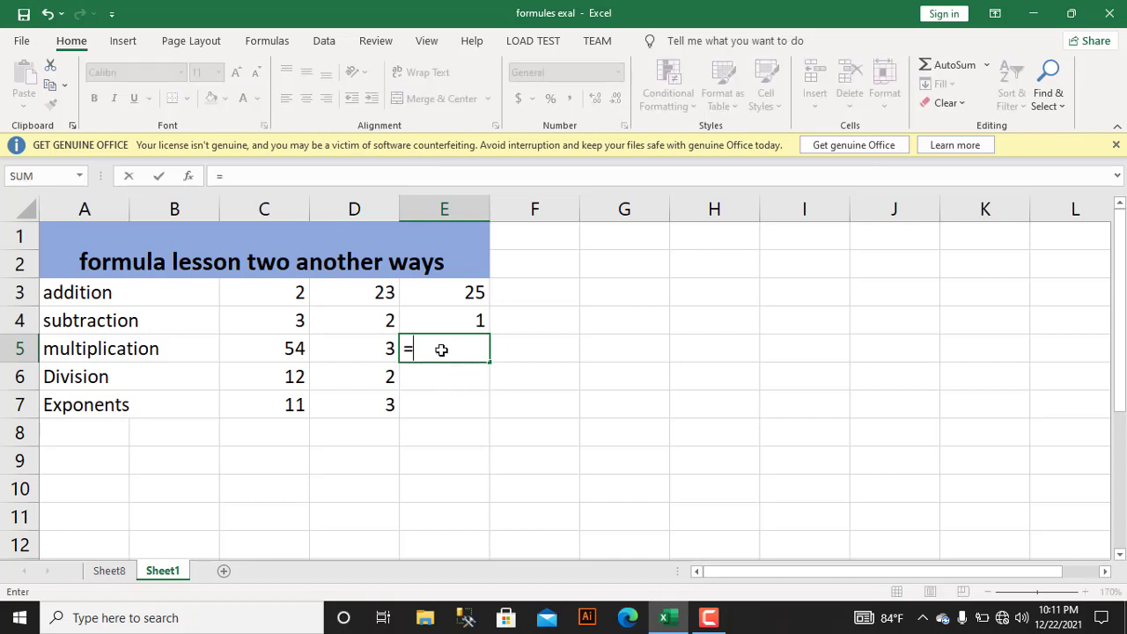
click(289, 348)
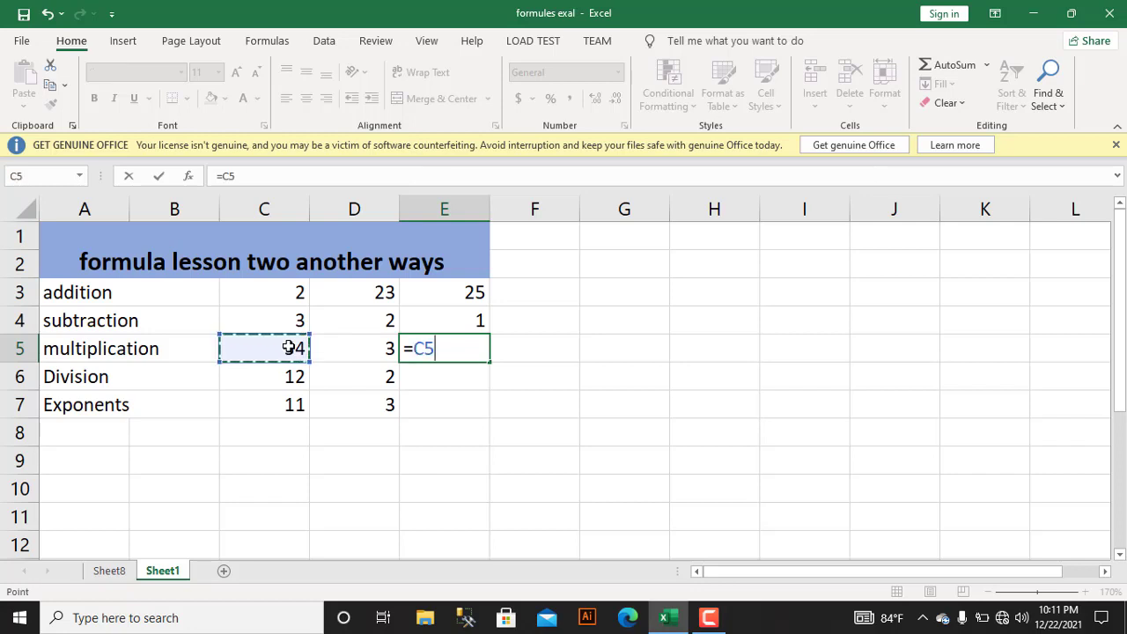
text(*)
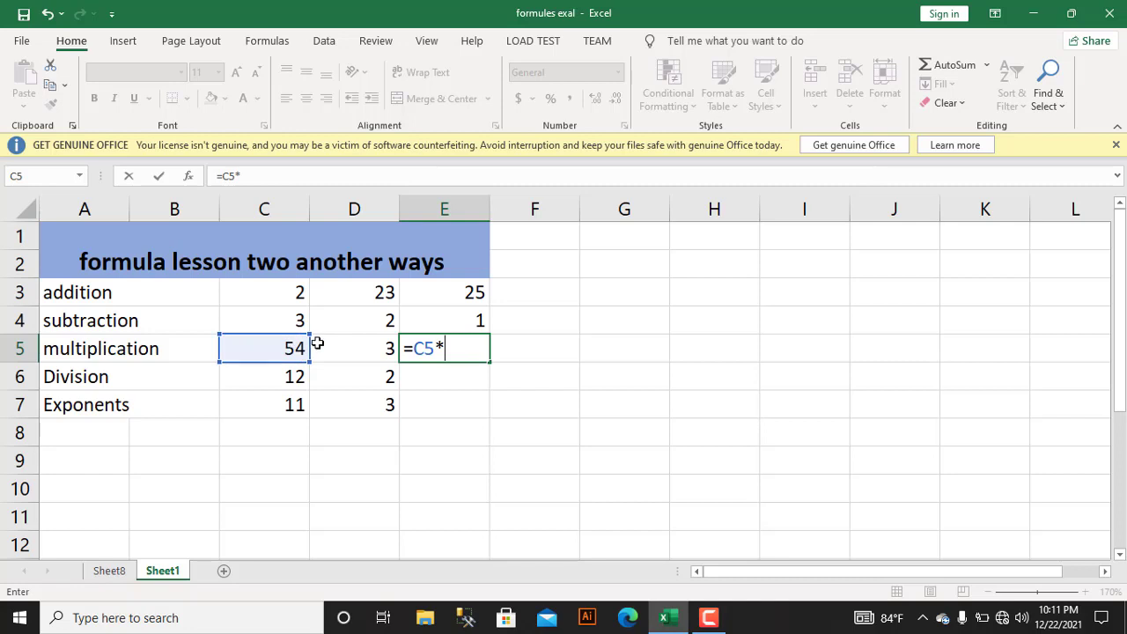
click(359, 349)
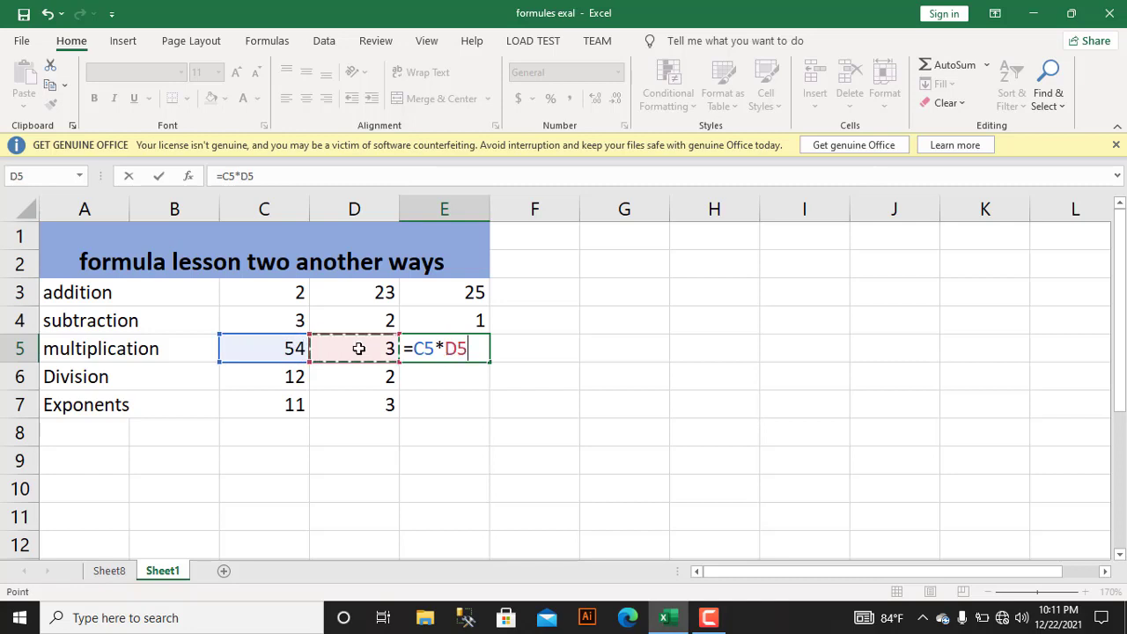
key(Return)
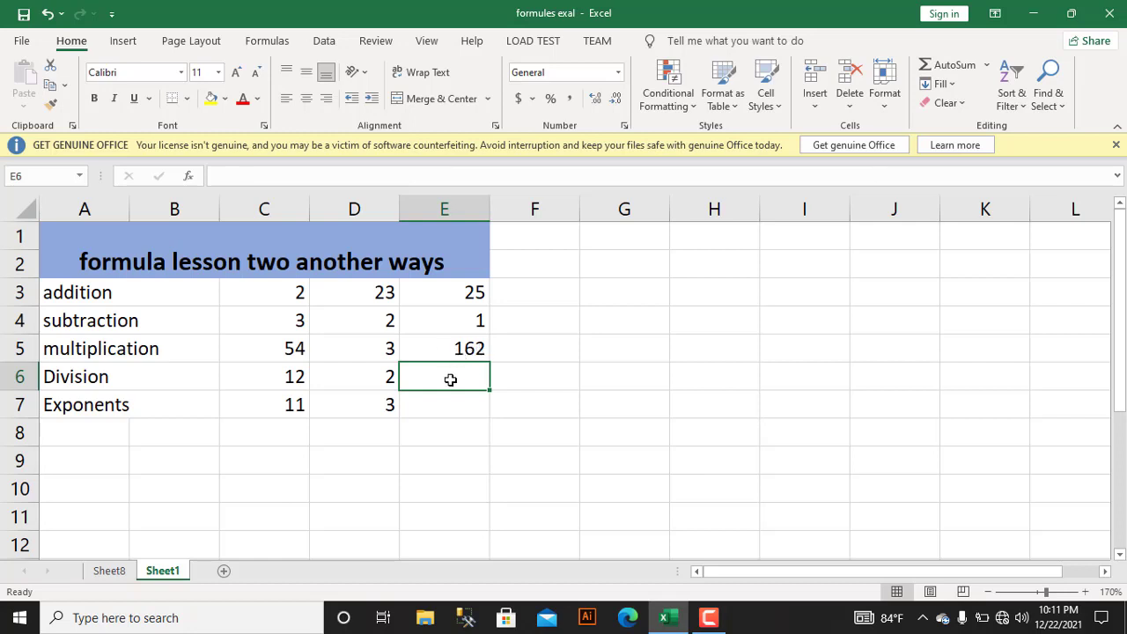
- Enter =C6/D6 in E6, removing stray characters, so Division shows 6, then start E7's formula
text(=)
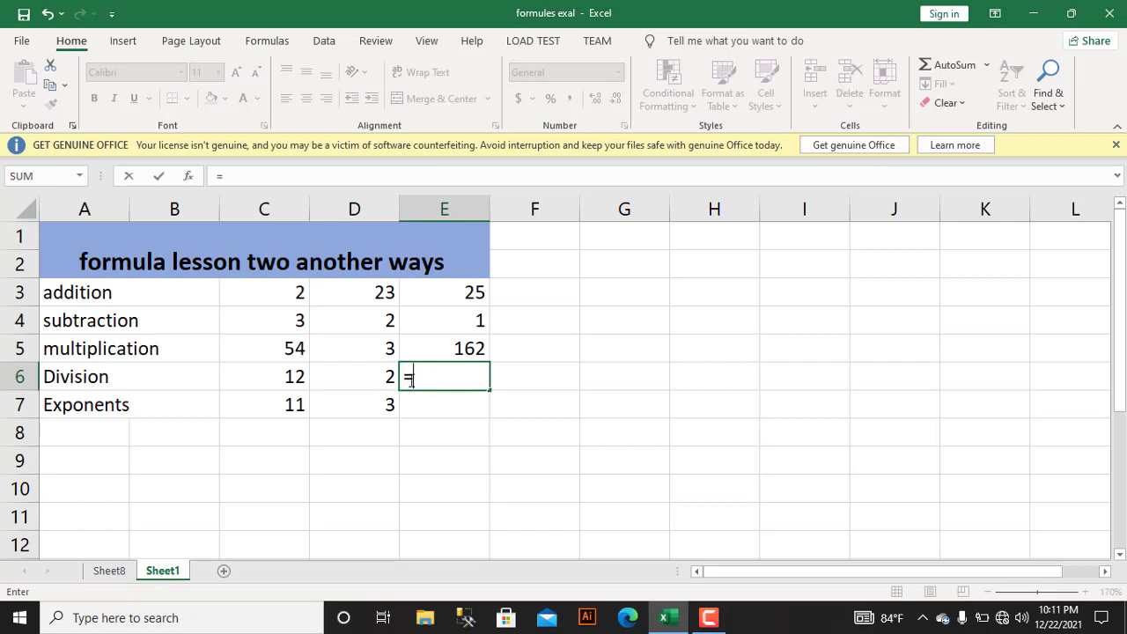
click(286, 377)
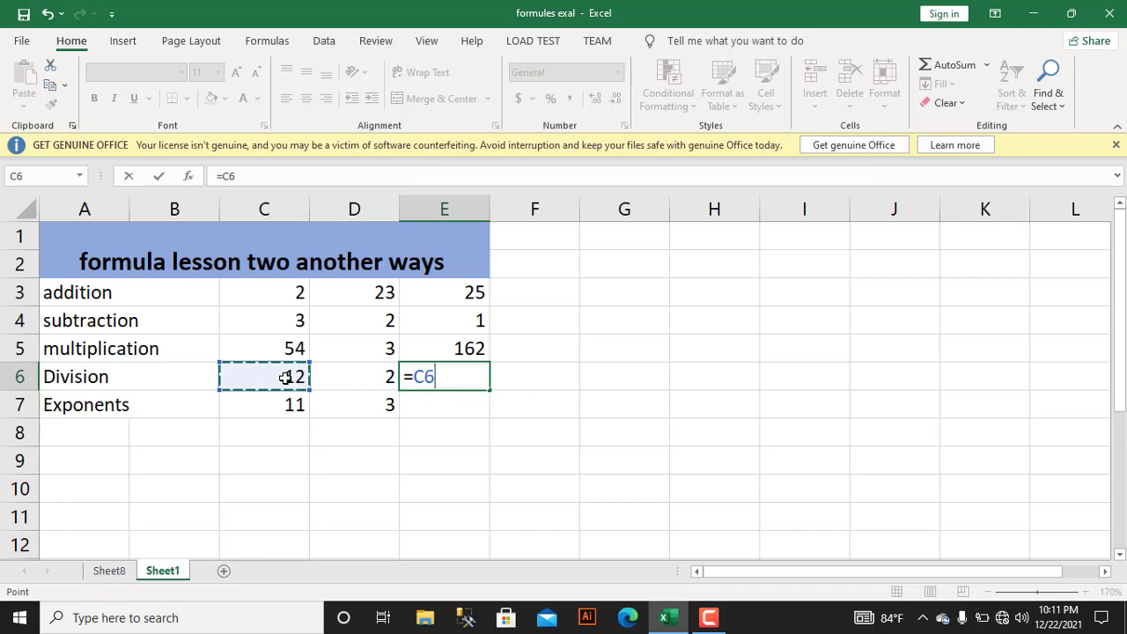
text(????)
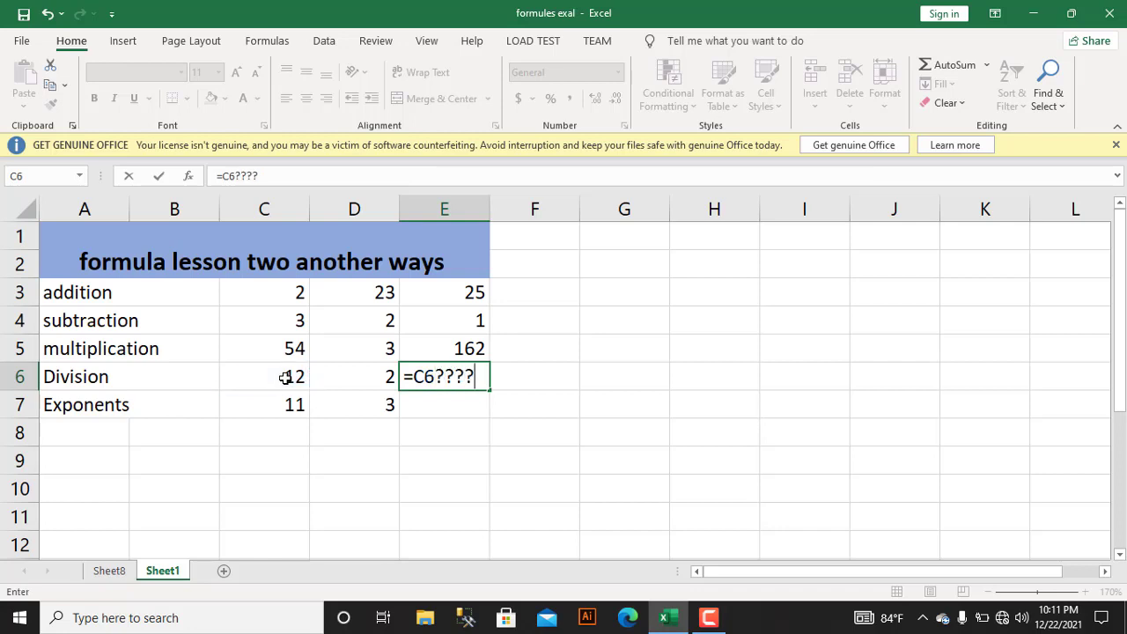
key(BackSpace)
key(BackSpace)
key(BackSpace)
key(BackSpace)
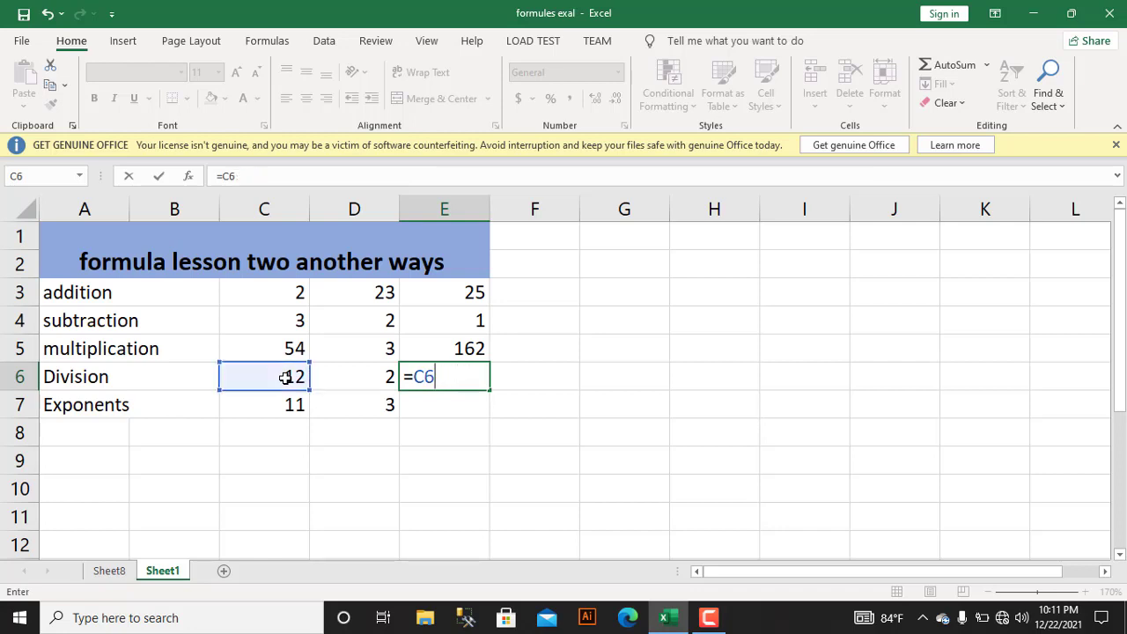
text(/)
click(388, 377)
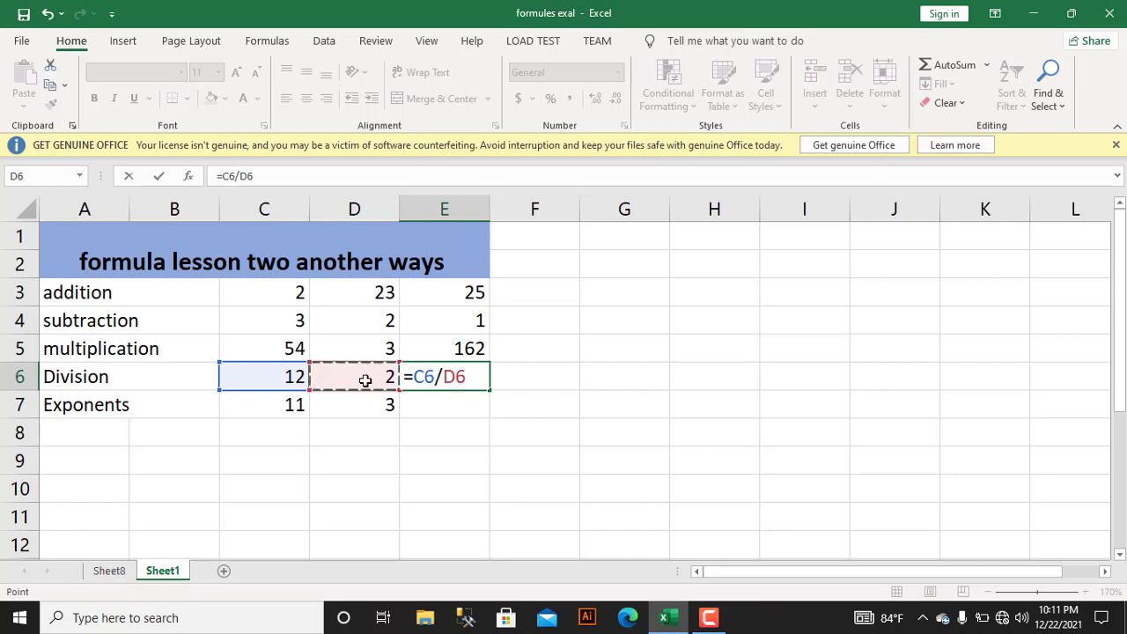
key(Return)
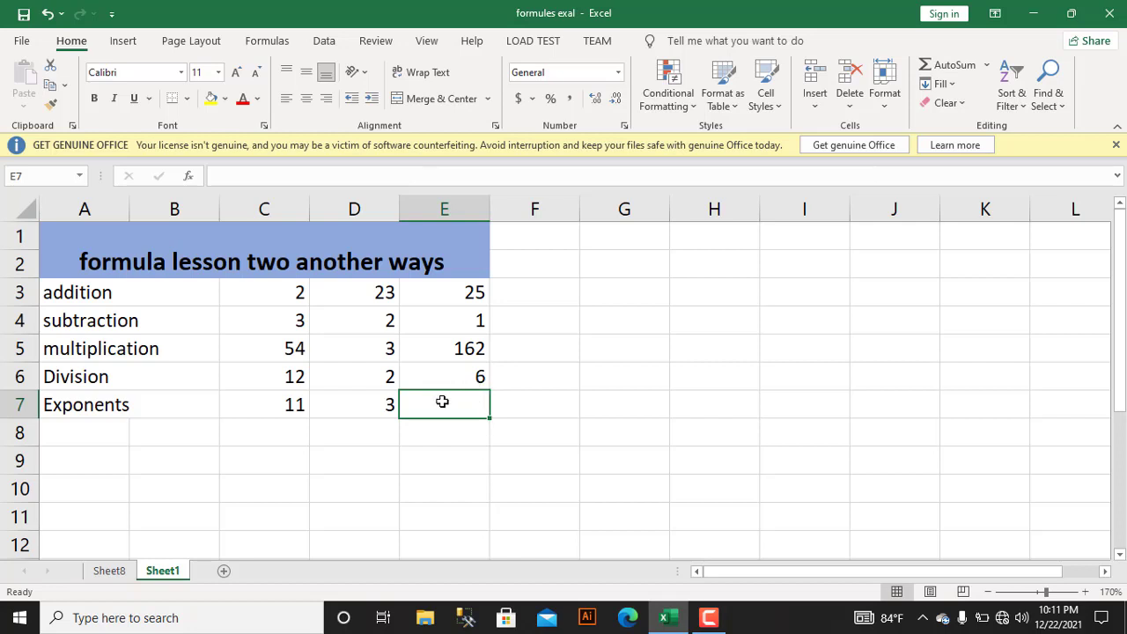
text(=)
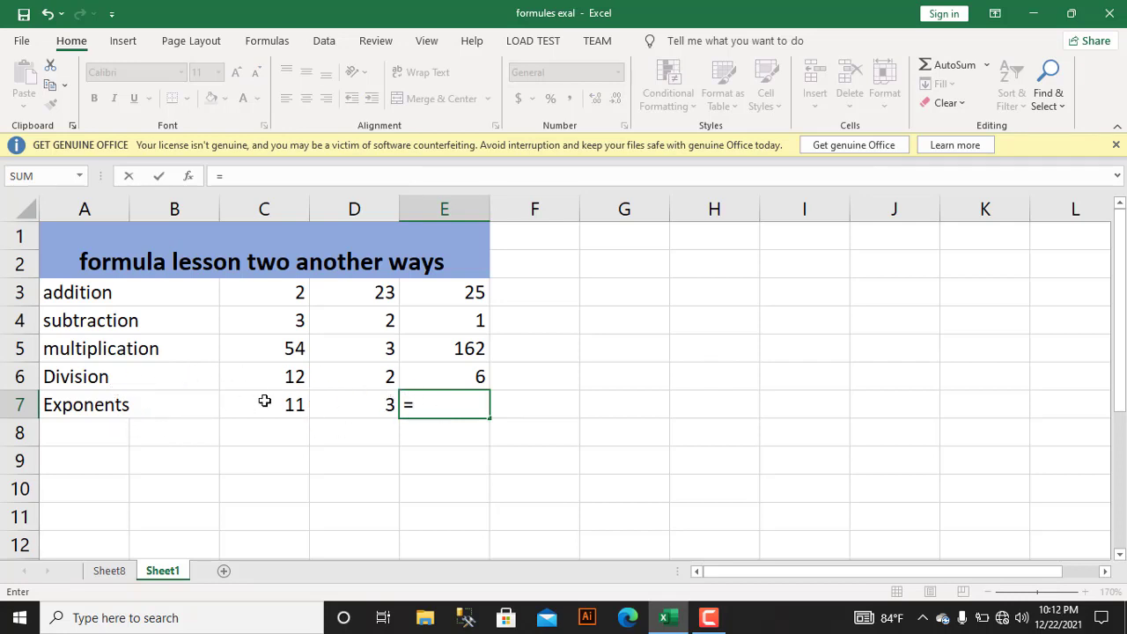
- Finish =C7^D7 in E7 so the Exponents row shows 1331
click(291, 404)
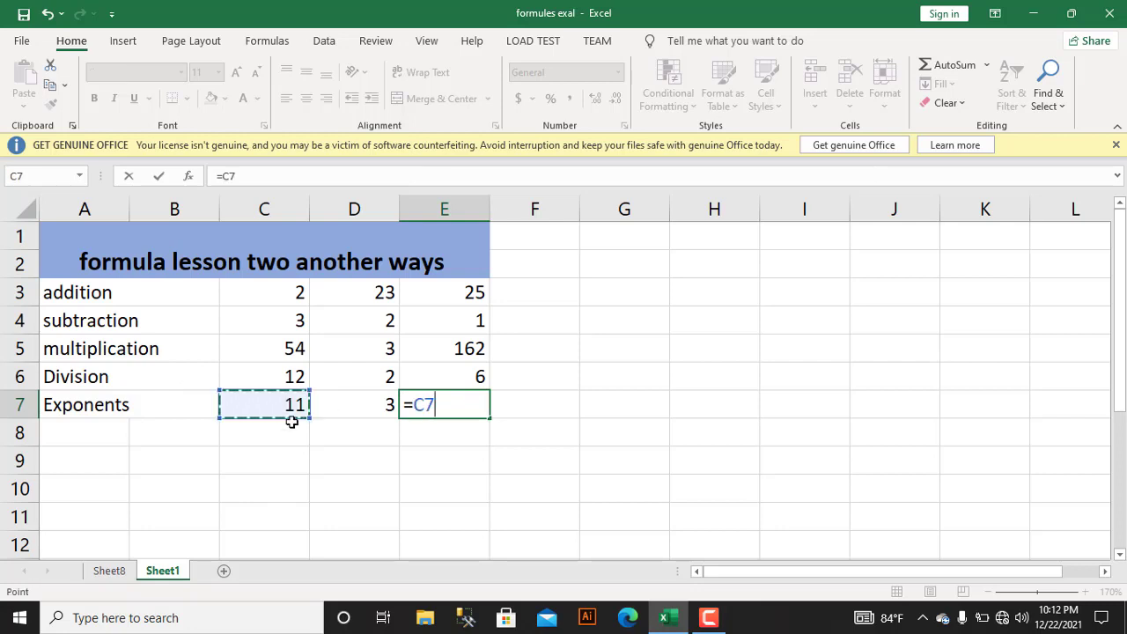
text(^)
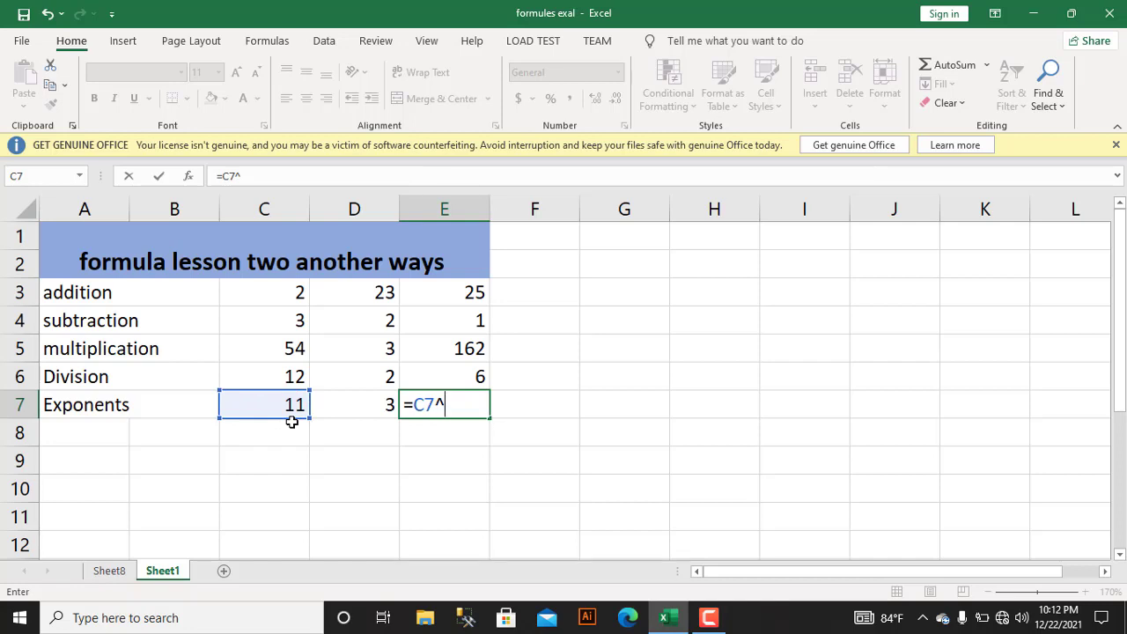
click(373, 403)
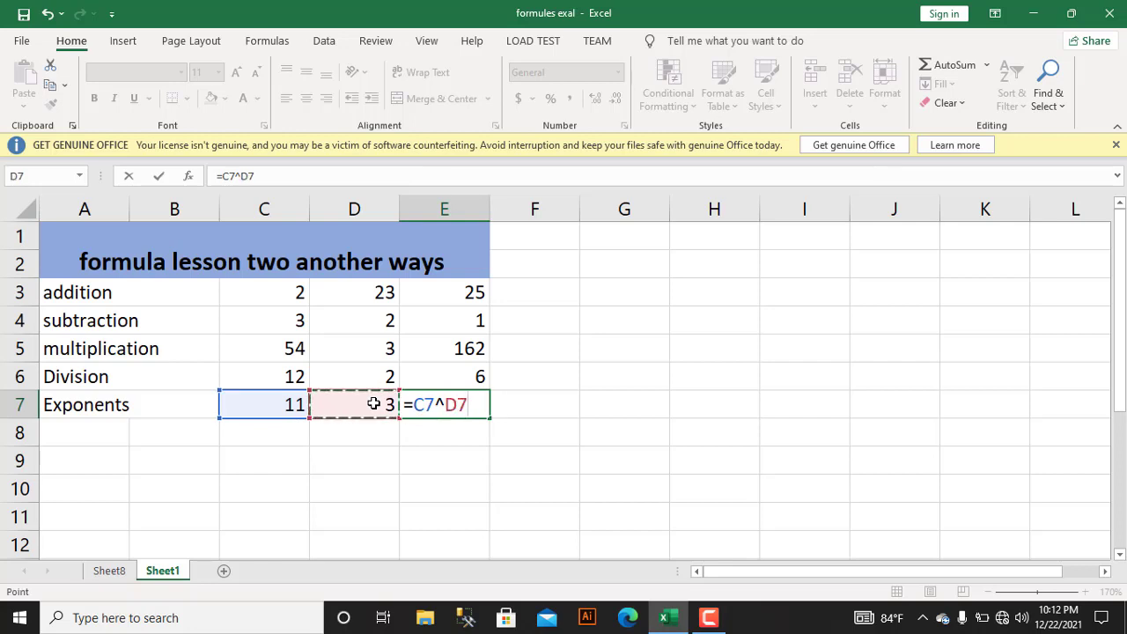
key(Return)
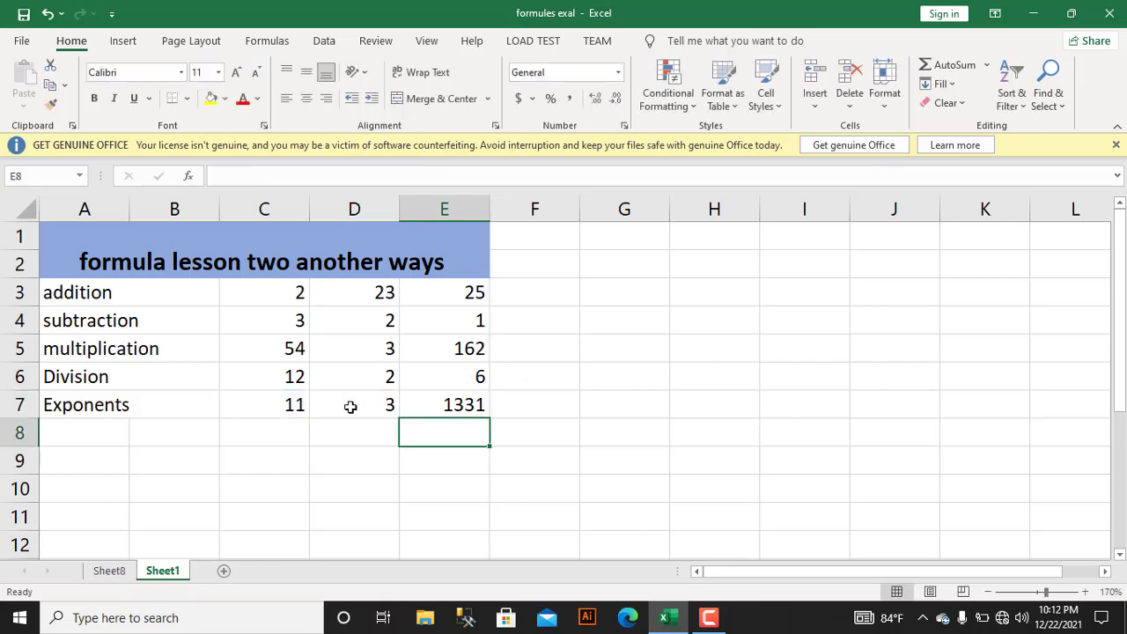
- Start a formula in F3, deleting an accidental A:E column reference, so it reads =c
click(528, 299)
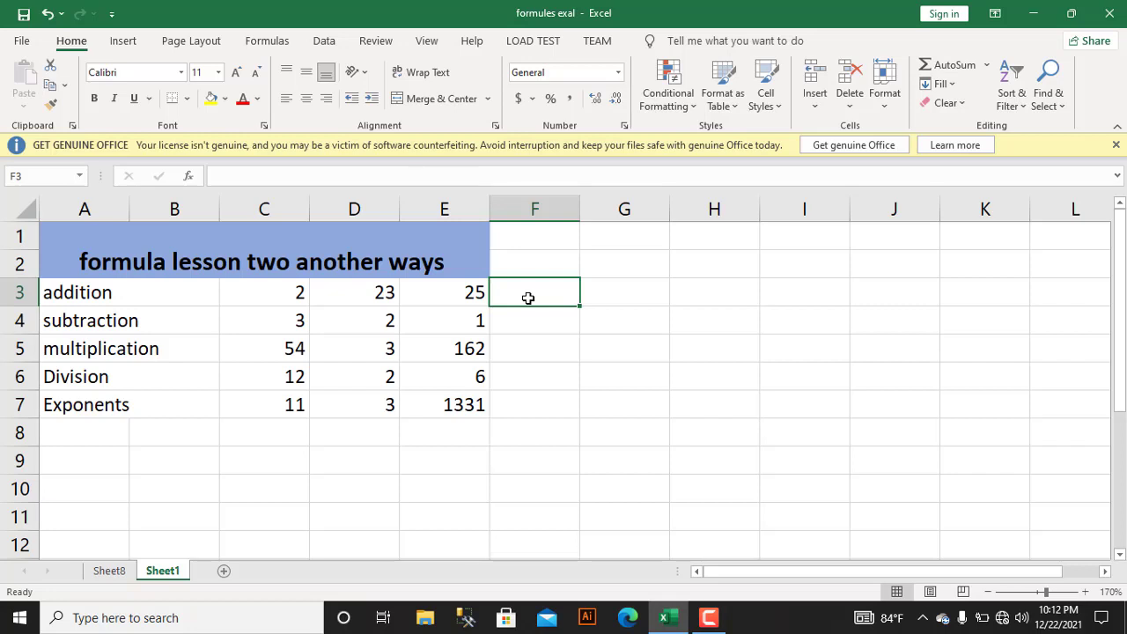
text(=)
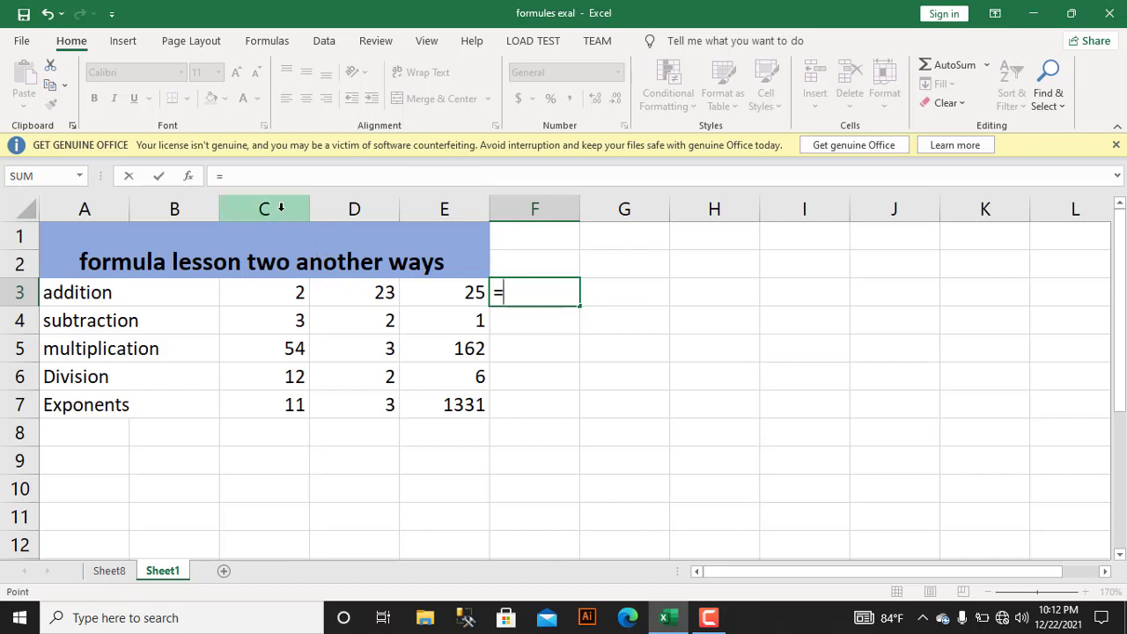
drag(85, 209, 444, 209)
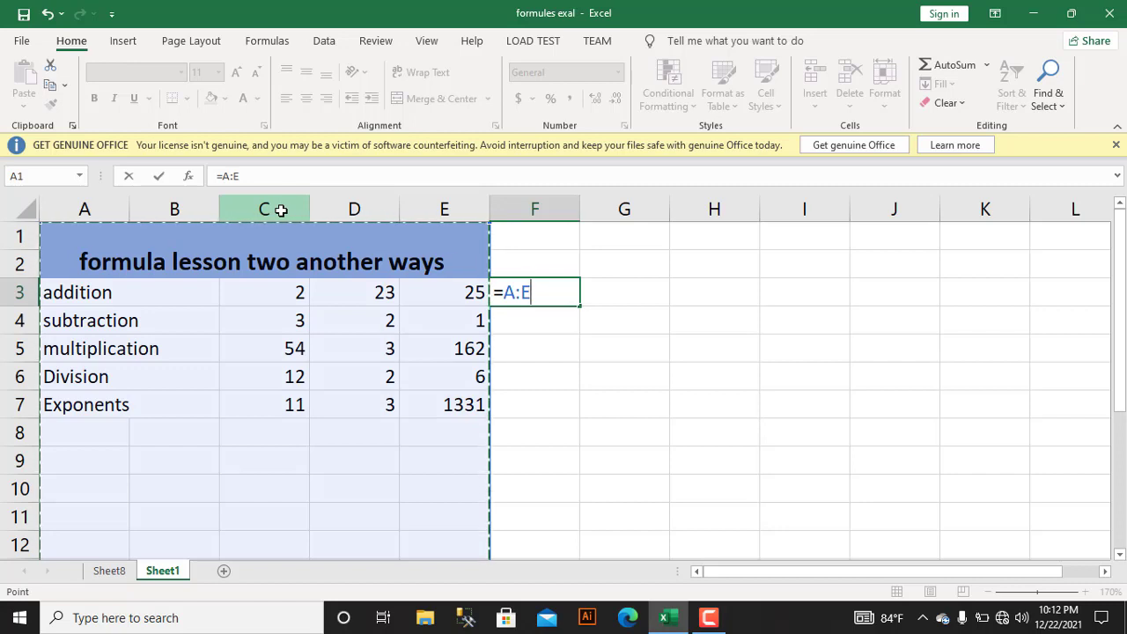
key(BackSpace)
key(BackSpace)
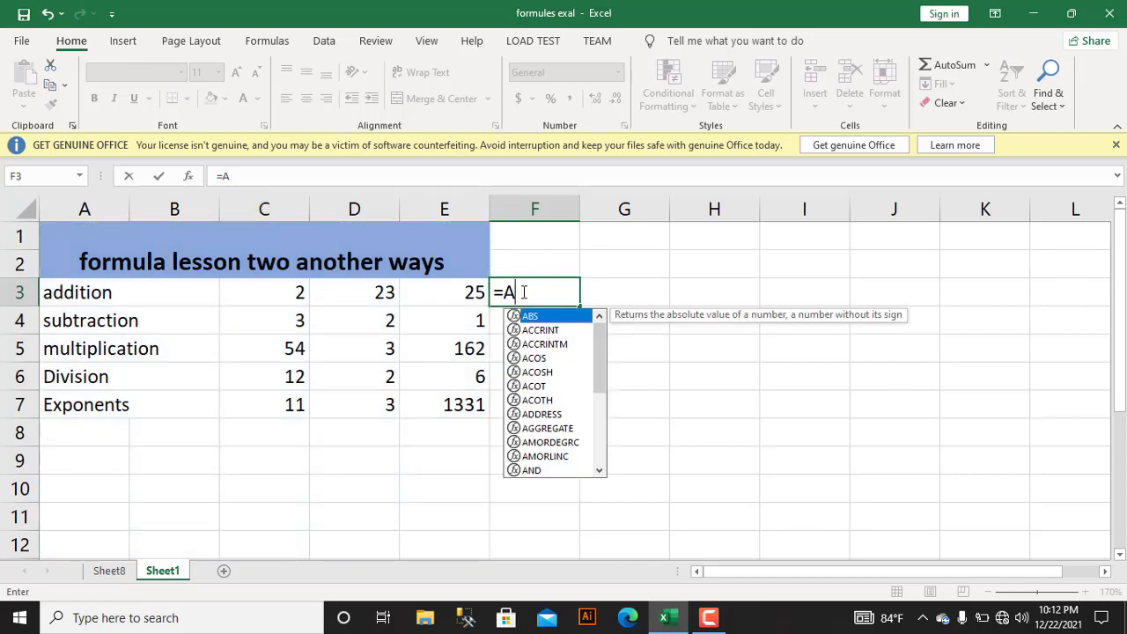
key(BackSpace)
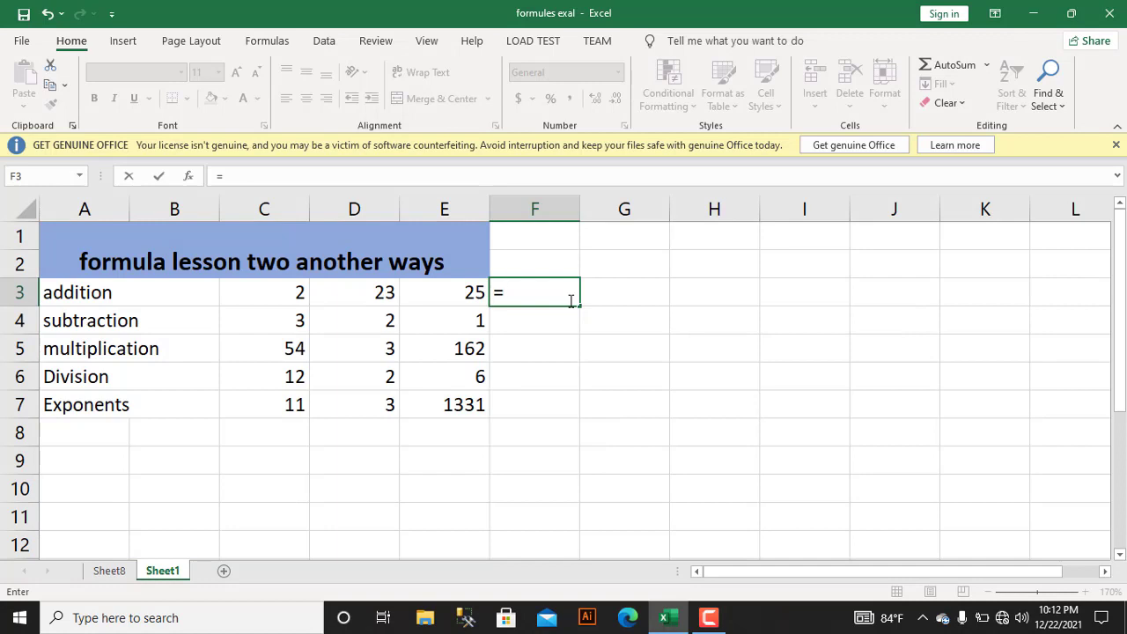
text(c)
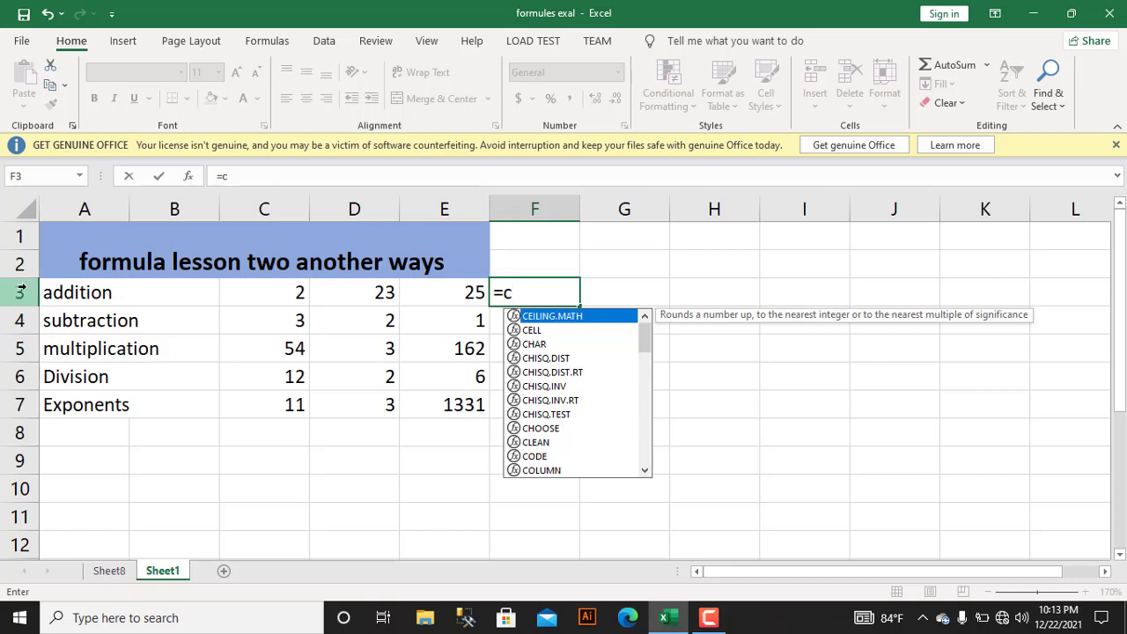
- Complete F3 as =c3+d3 showing 25, then select E3 to compare its formula
key(Left)
key(Left)
key(Left)
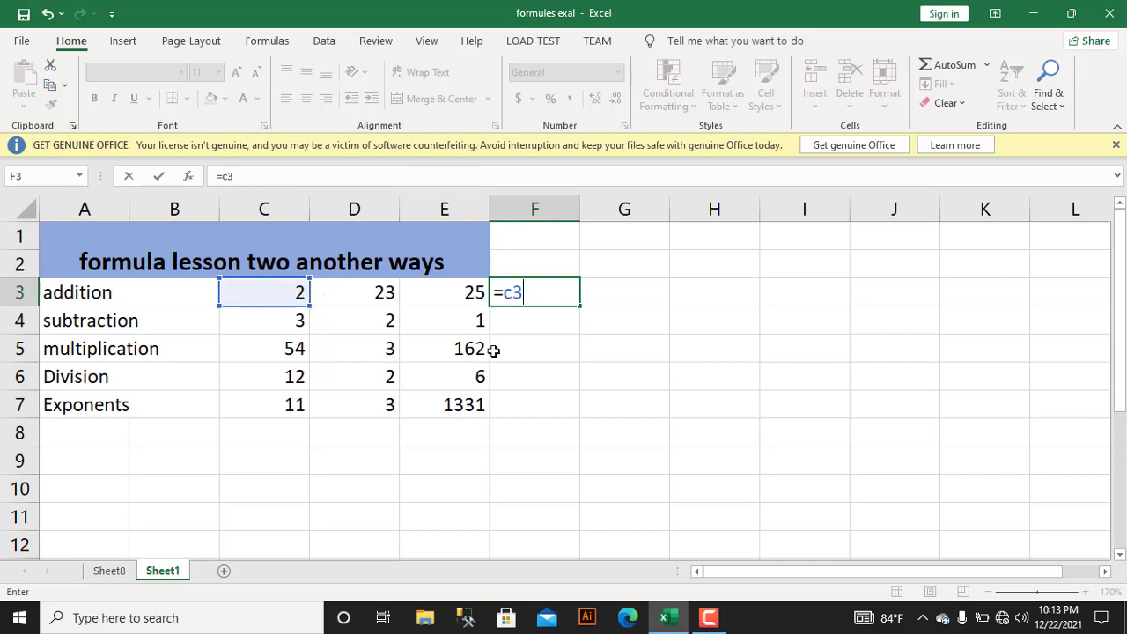
text(+)
text(d)
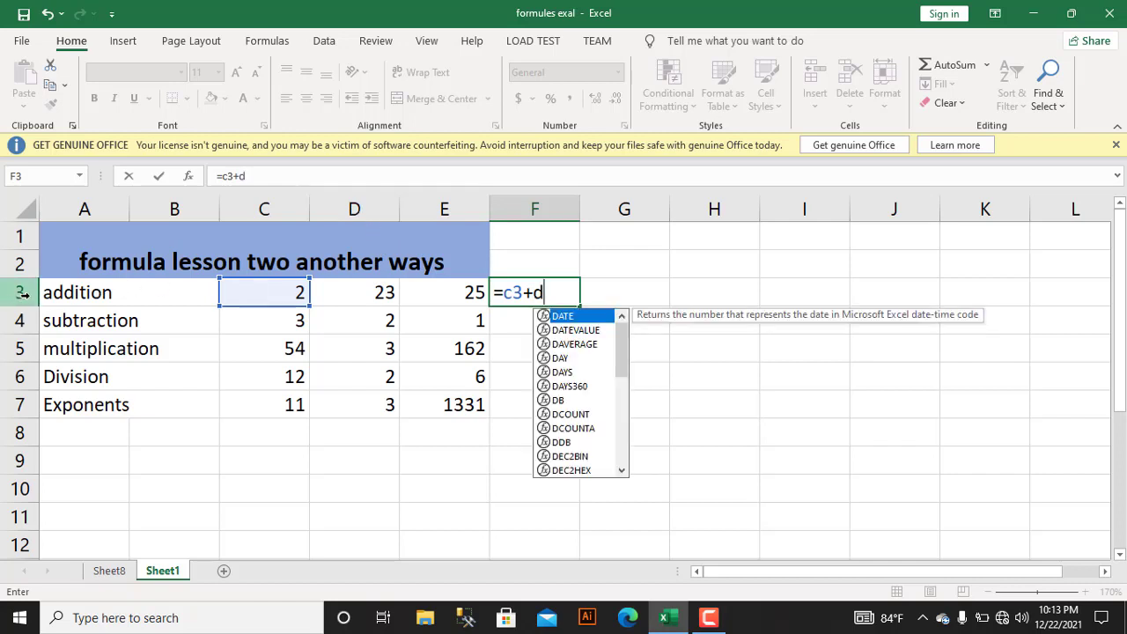
text(3)
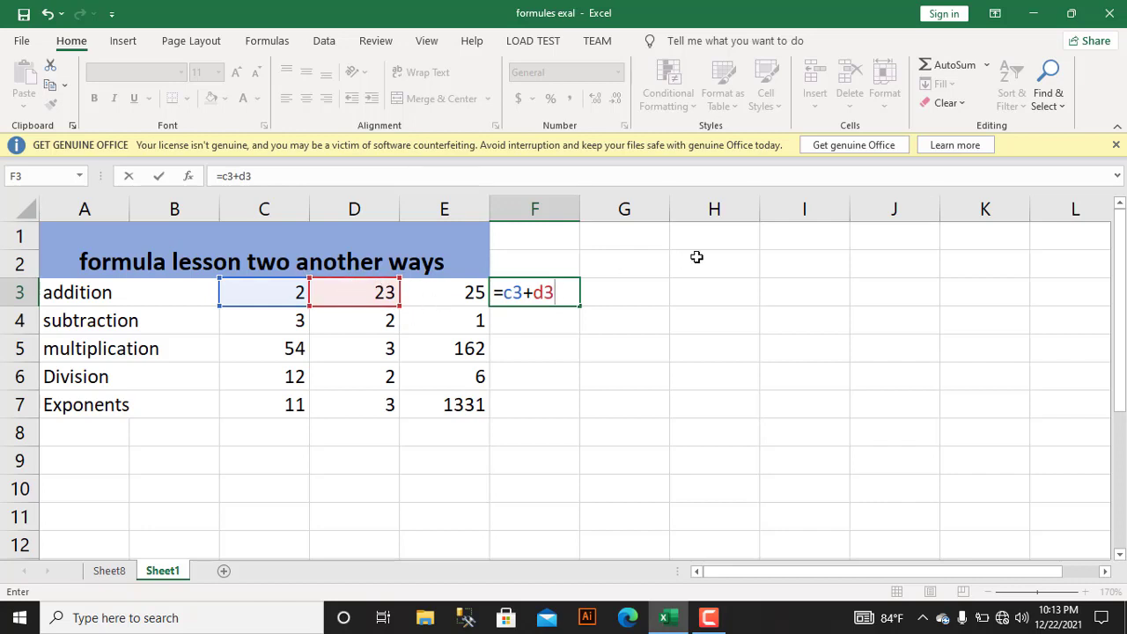
key(Return)
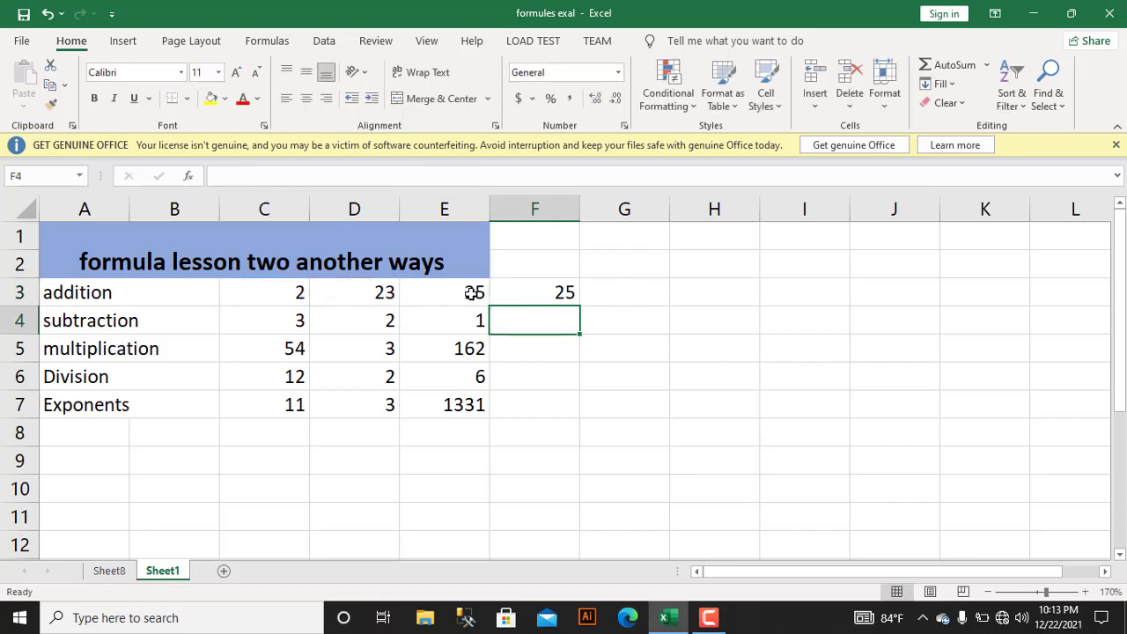
click(473, 293)
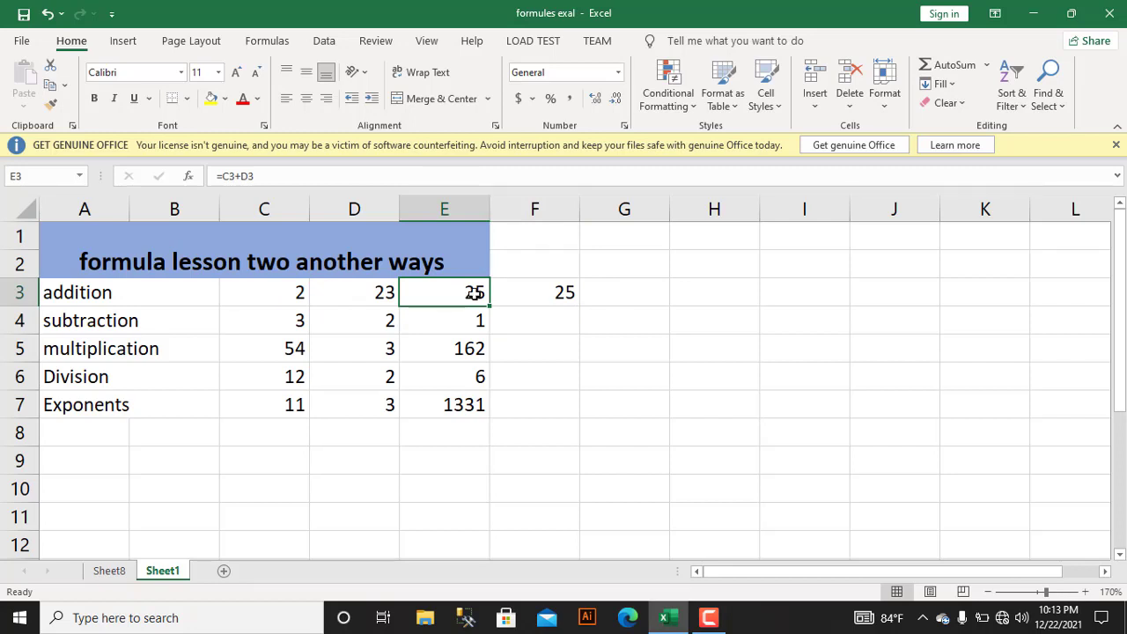
- Compare the F3 and E3 formulas, then enter =c4+d4 in F4 to show 5
click(563, 291)
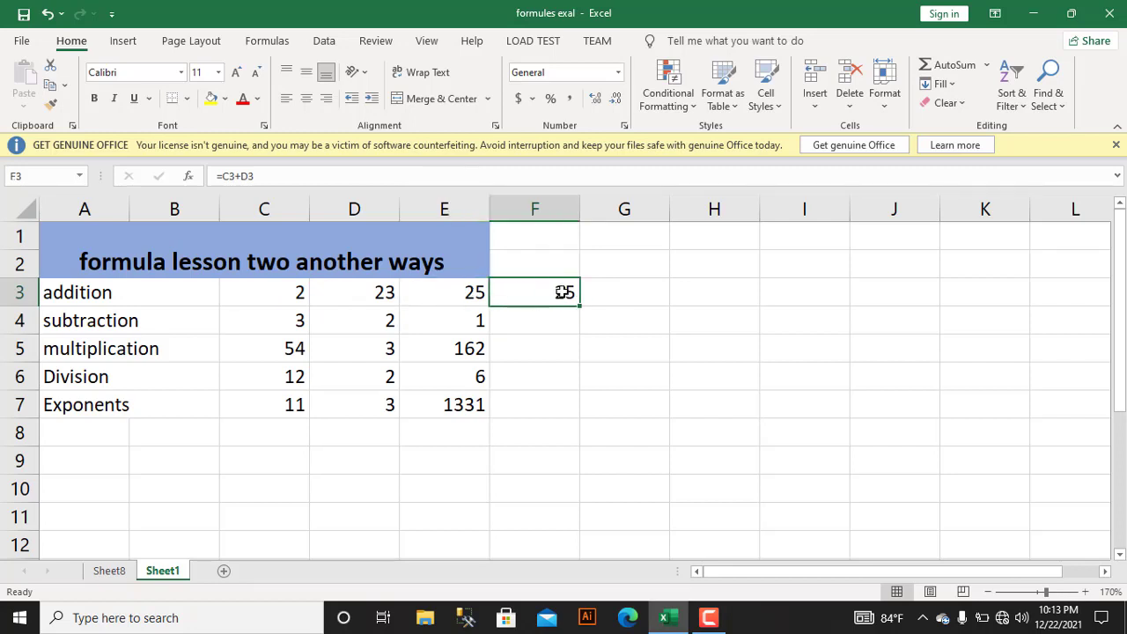
click(475, 296)
click(556, 326)
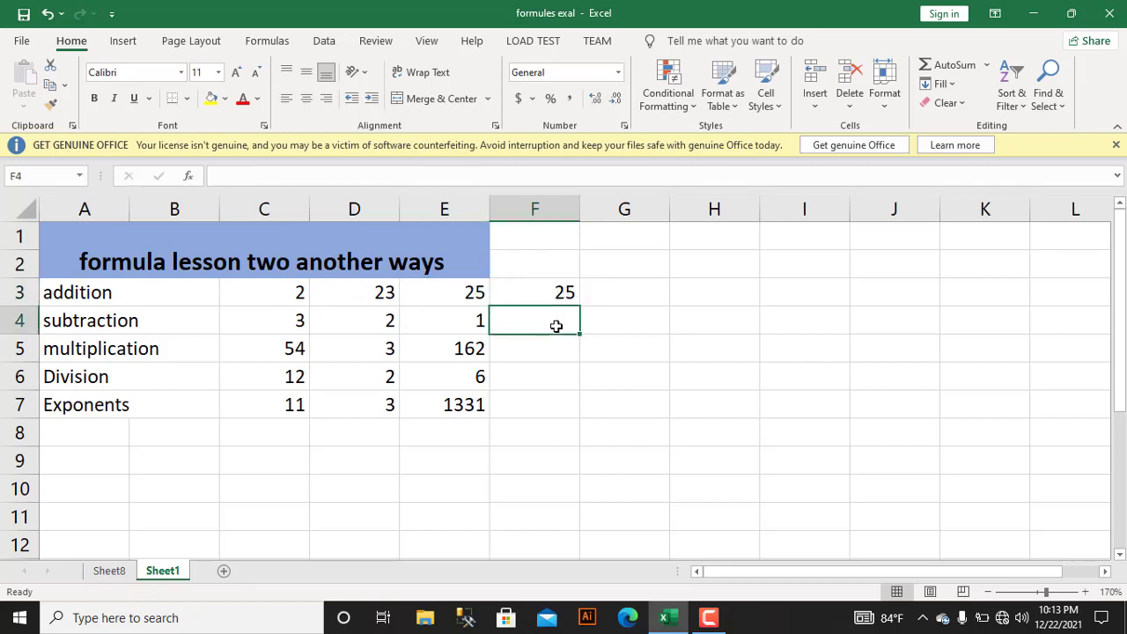
text(=)
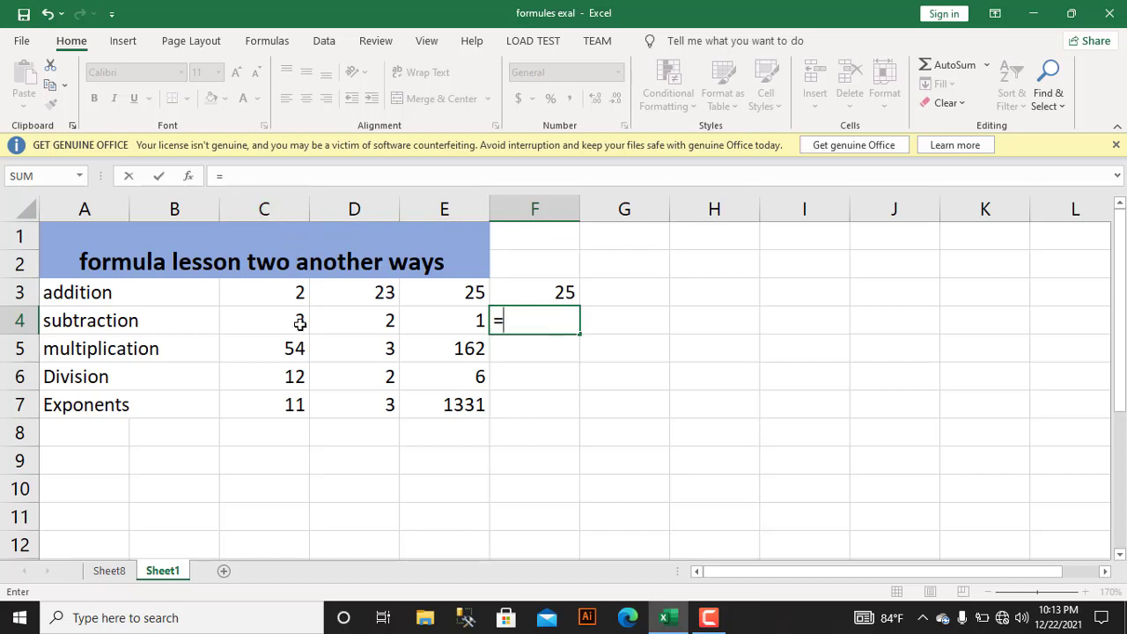
text(c)
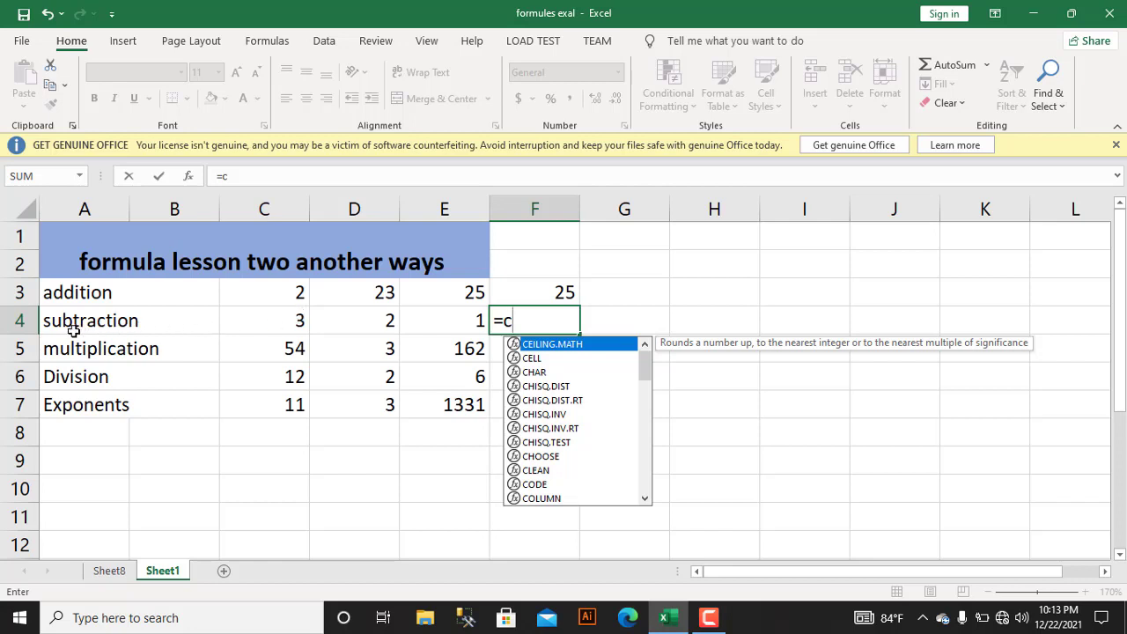
text(4)
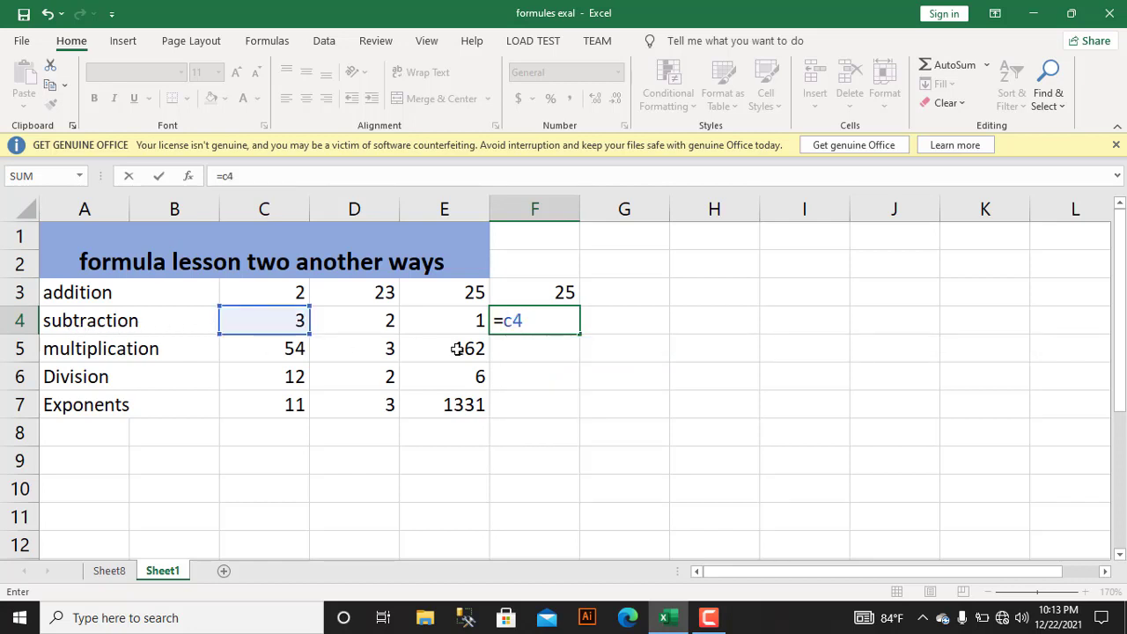
text(+)
text(d)
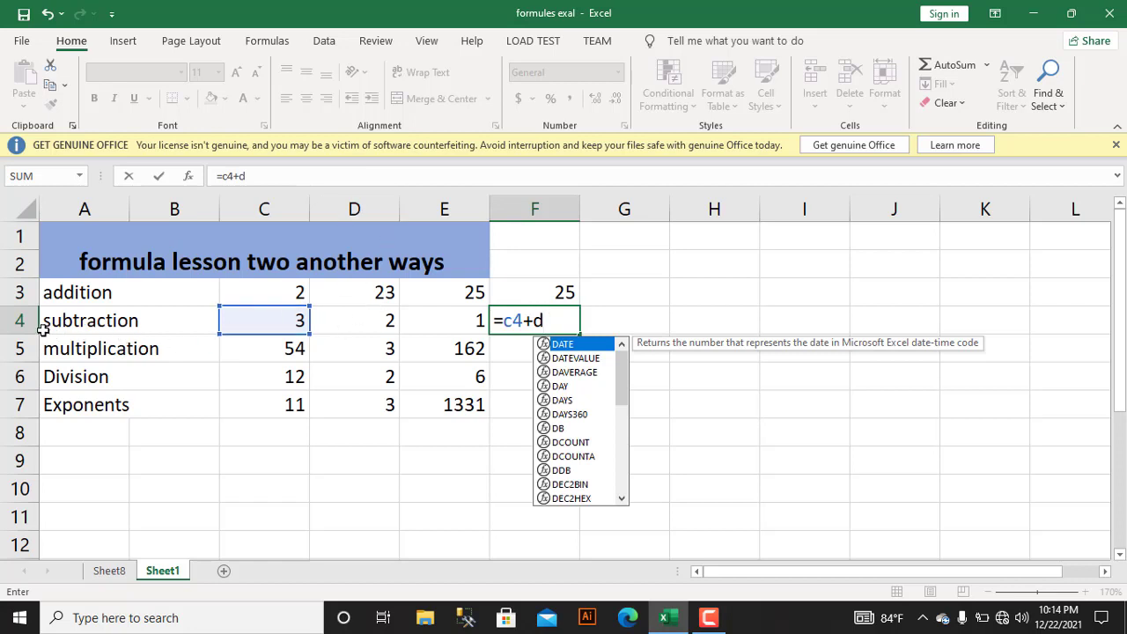
text(4)
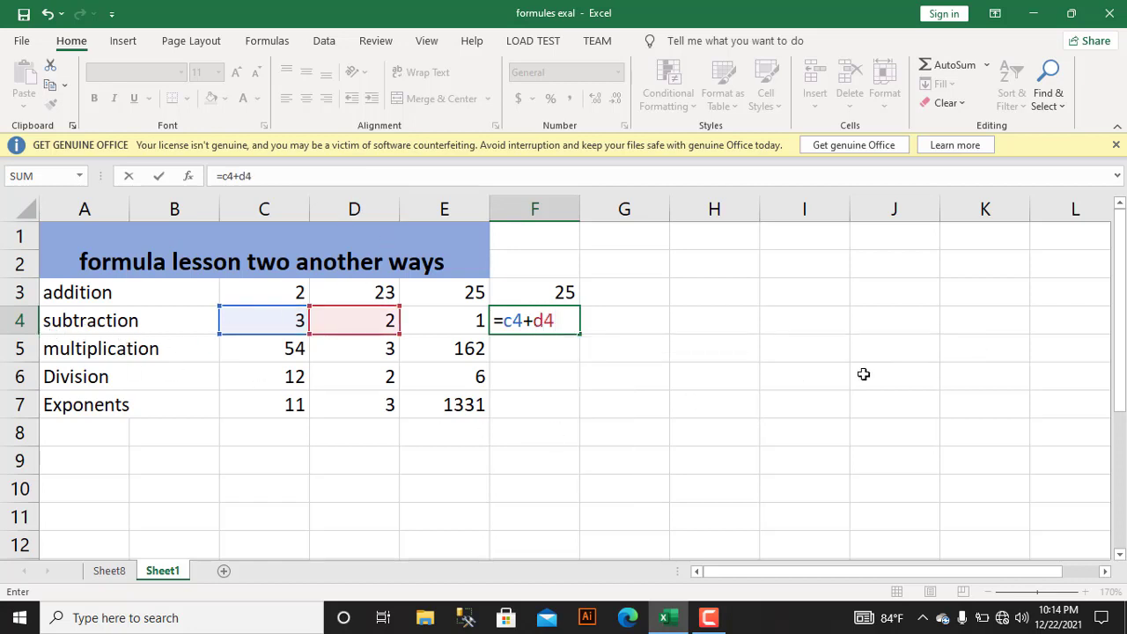
key(Return)
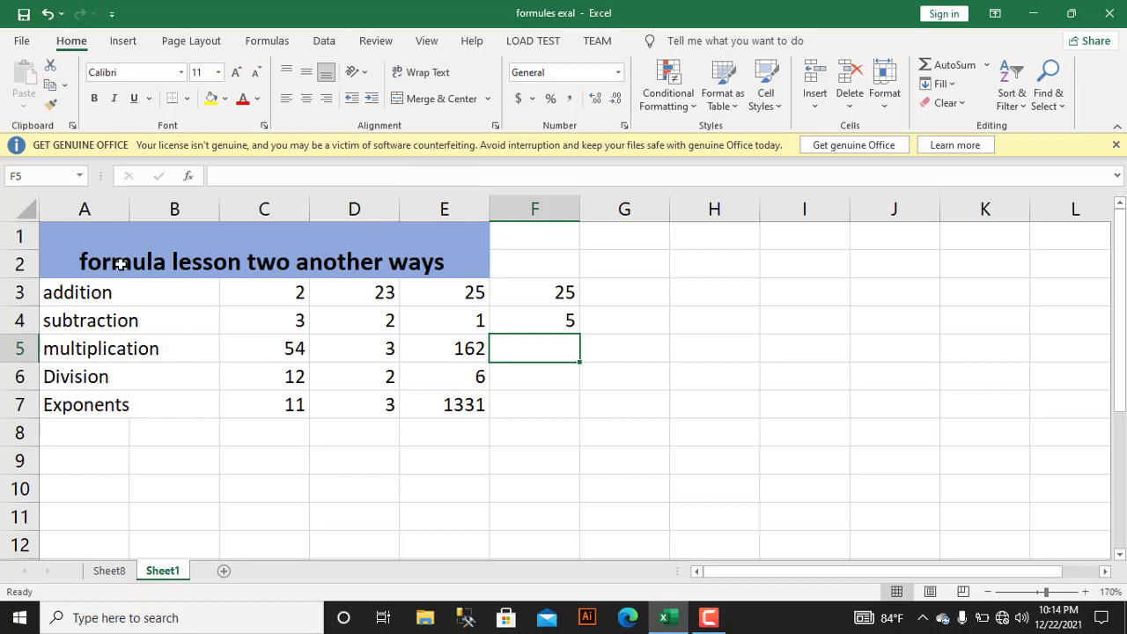
click(75, 291)
drag(75, 291, 57, 401)
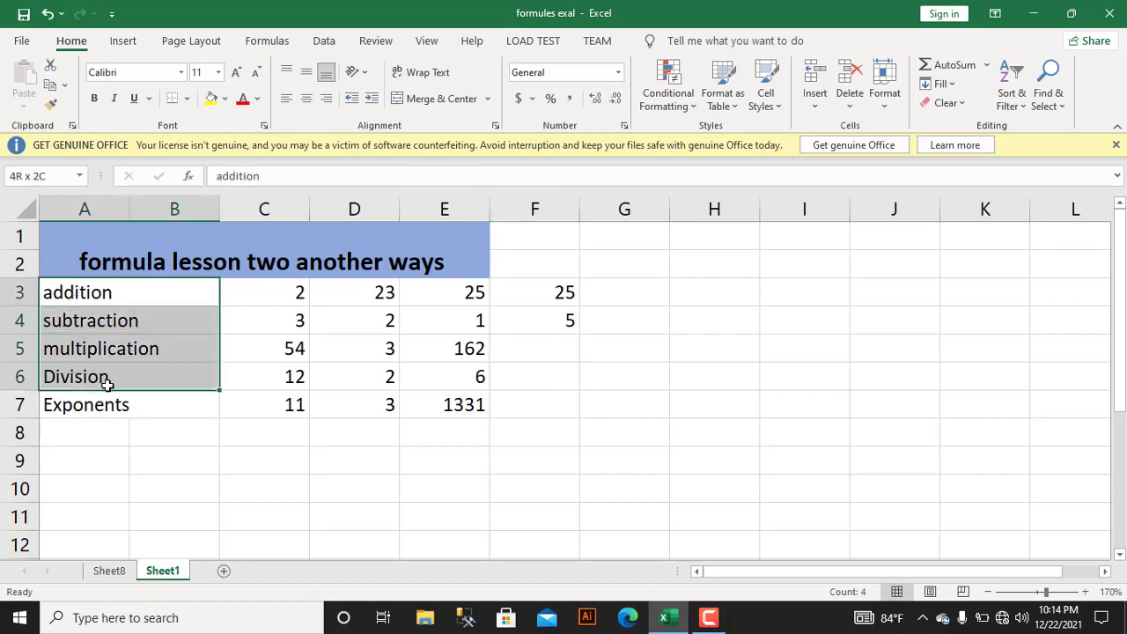